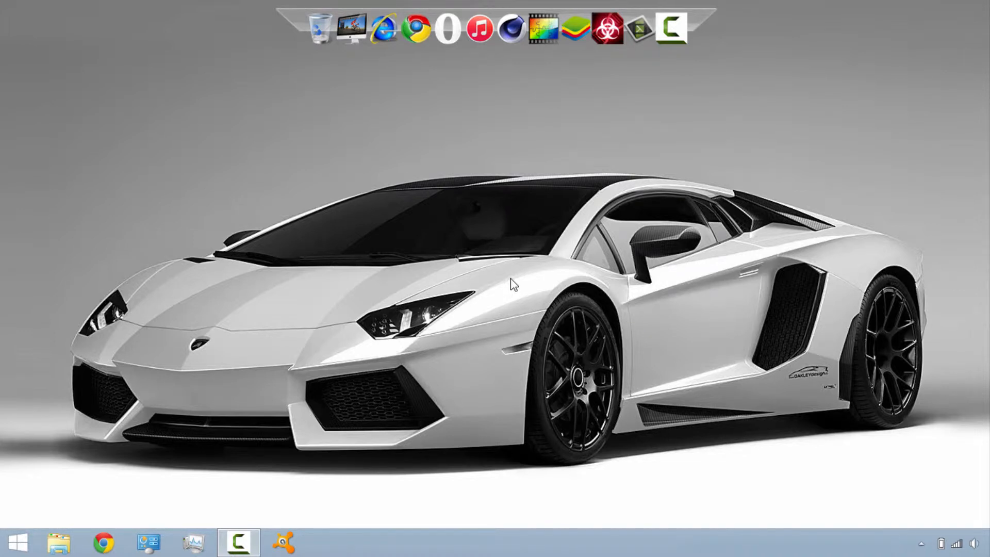
Step: Launch PhotoFiltre 7 and open the image black-background-metal-hole_00444015 from the Fonds de miniatures folder
{"action": "left_click", "coordinate": [547, 45]}
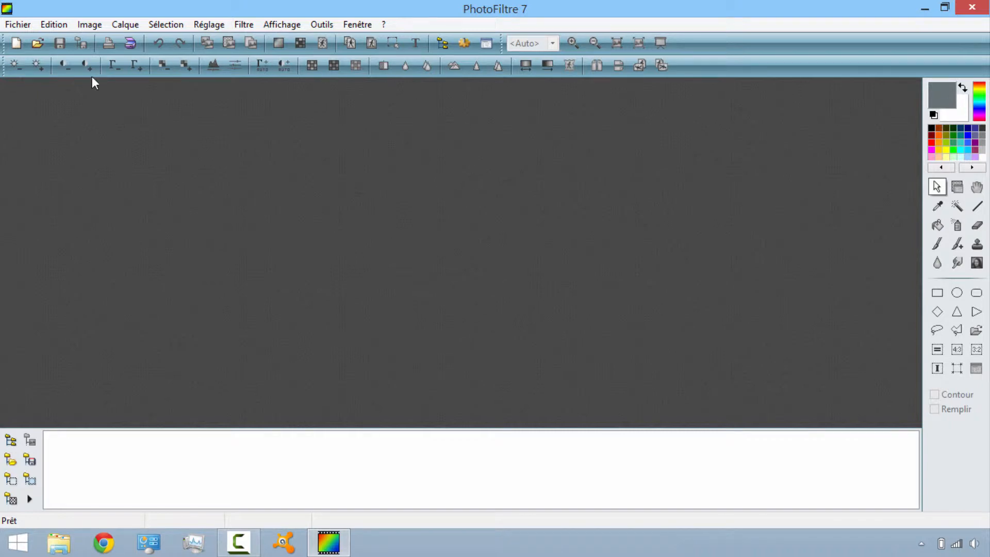
{"action": "left_click", "coordinate": [40, 45]}
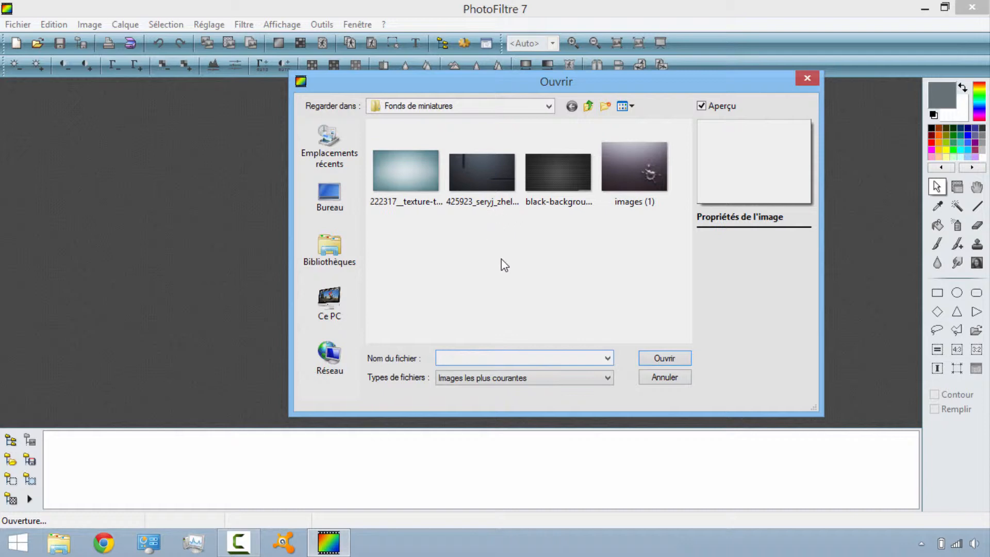
{"action": "left_click", "coordinate": [561, 169]}
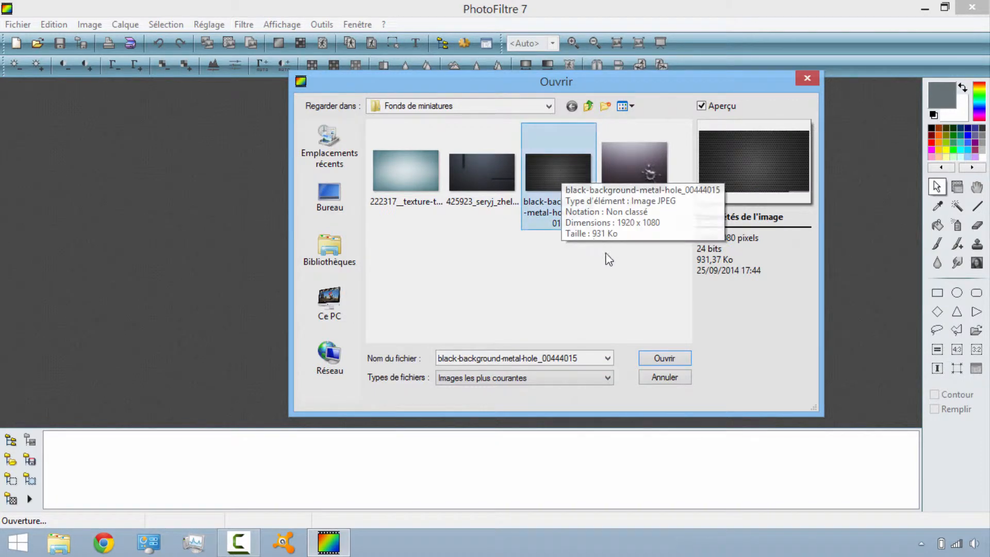
{"action": "left_click", "coordinate": [677, 357]}
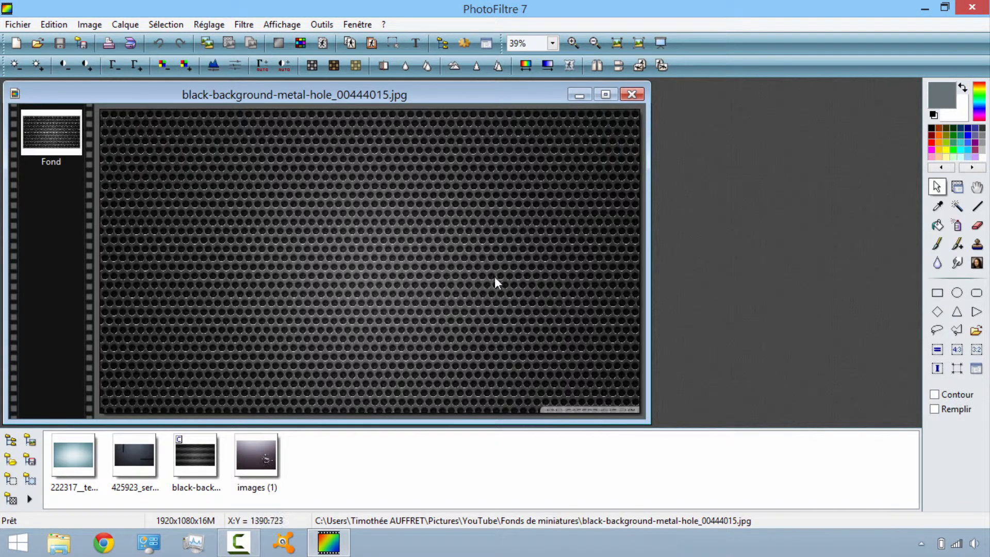
Step: Resize the background image to 1280 x 720 pixels with Conserver les proportions turned off
{"action": "right_click", "coordinate": [358, 240]}
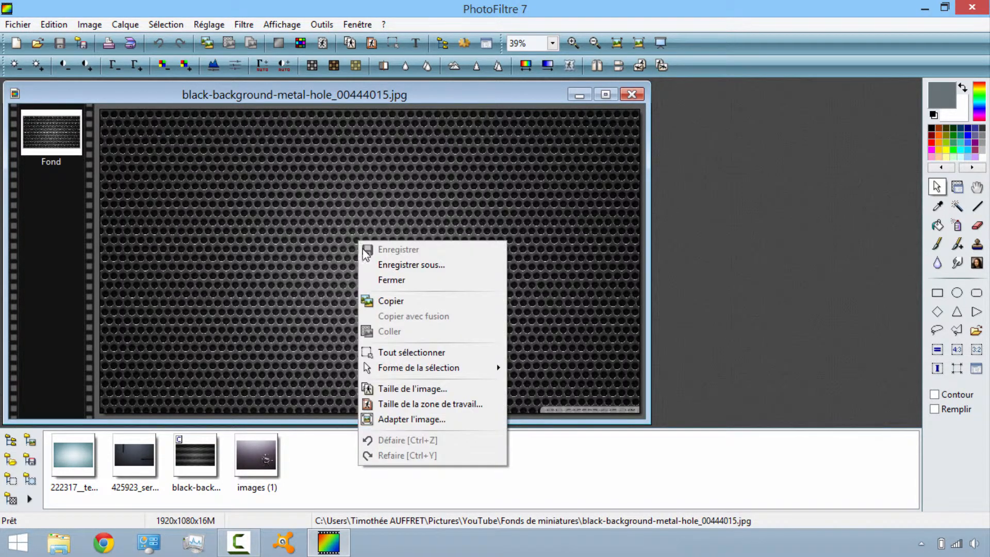
{"action": "left_click", "coordinate": [417, 389]}
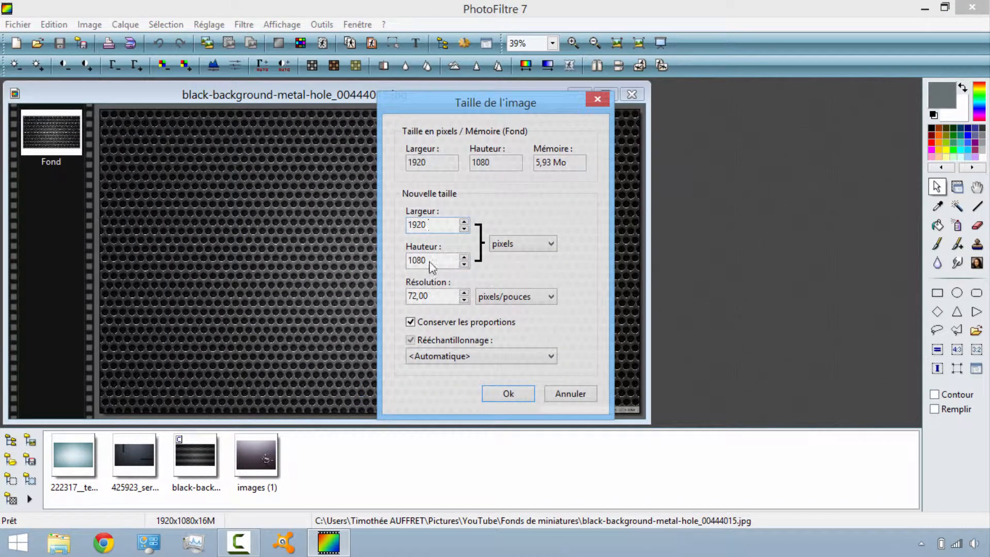
{"action": "left_click", "coordinate": [410, 322]}
{"action": "left_click_drag", "start_coordinate": [431, 224], "coordinate": [404, 227]}
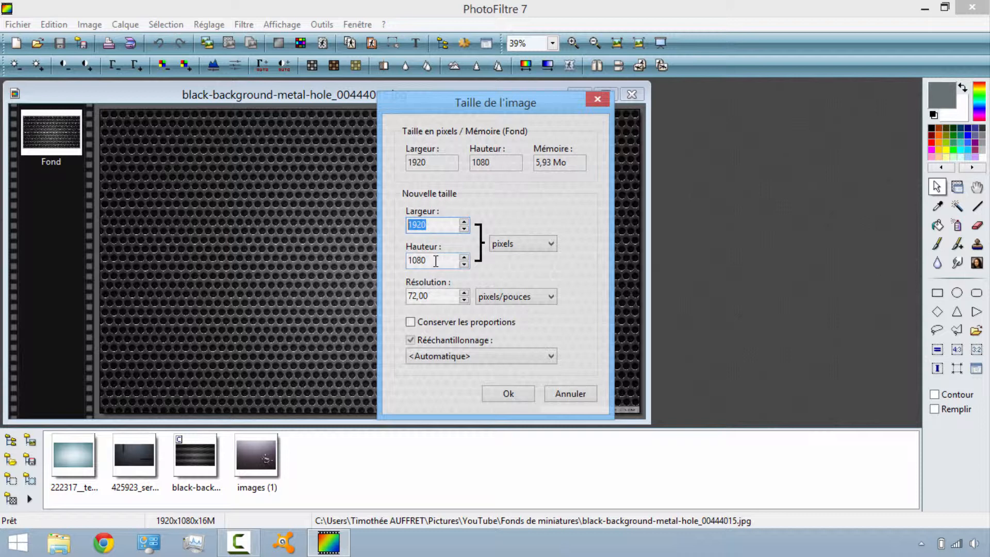
{"action": "type", "text": "1280"}
{"action": "left_click_drag", "start_coordinate": [437, 261], "coordinate": [401, 263]}
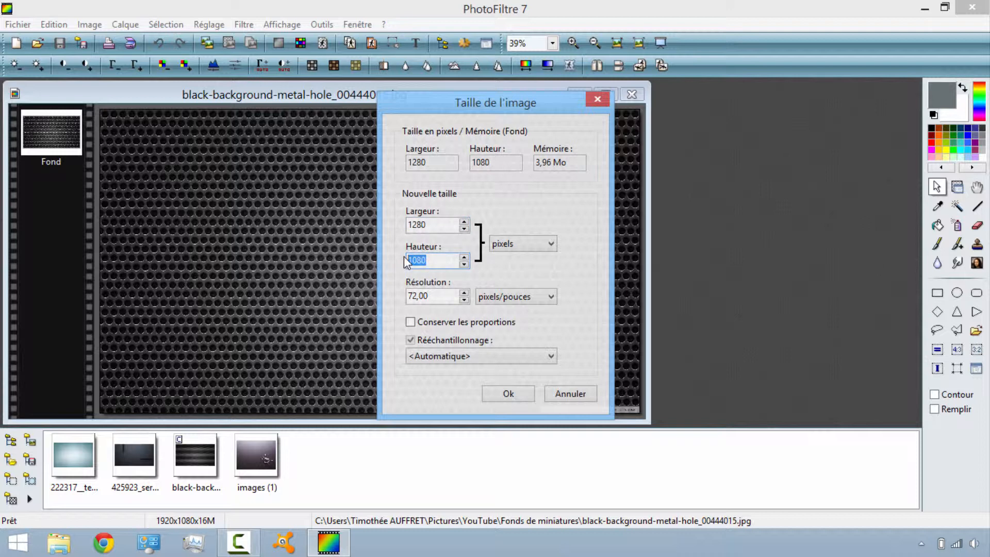
{"action": "type", "text": "720"}
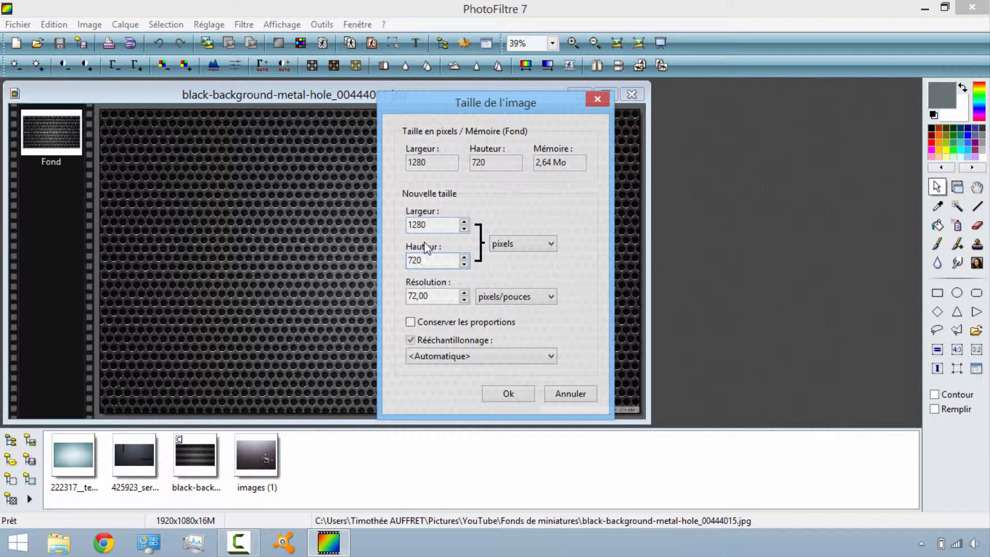
{"action": "left_click", "coordinate": [517, 400]}
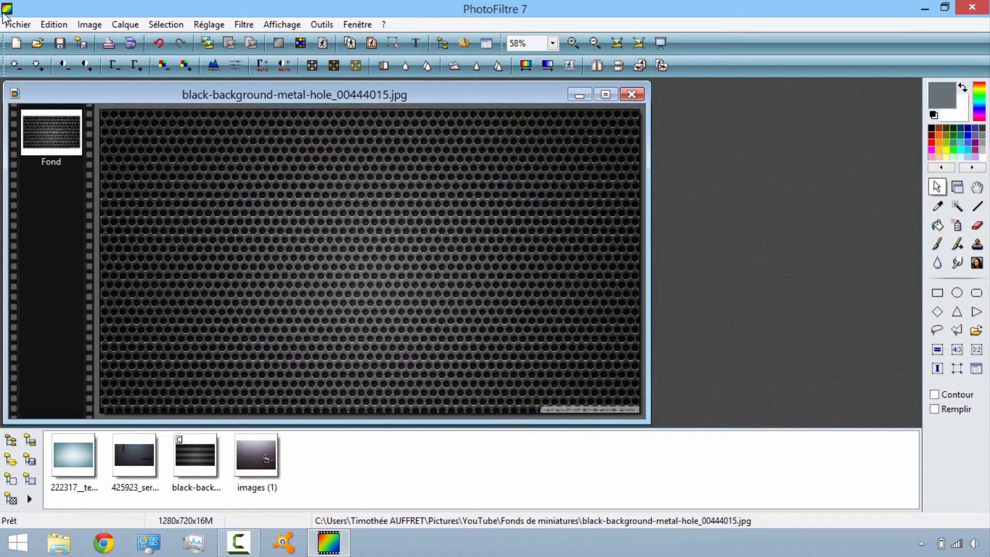
Step: Load the PNG subfolder of Icones into the image explorer and bring its last thumbnails into view
{"action": "left_click", "coordinate": [12, 443]}
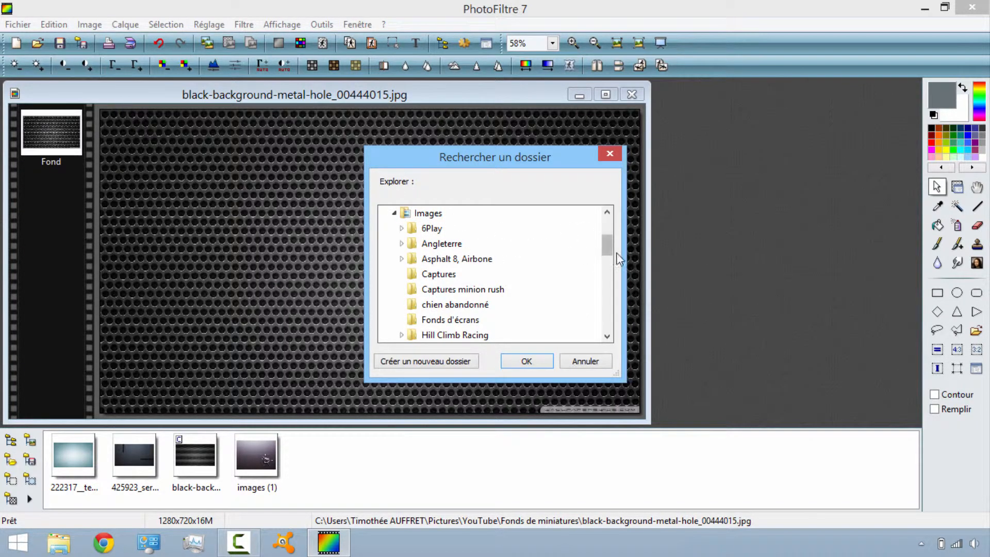
{"action": "left_click_drag", "start_coordinate": [606, 248], "coordinate": [610, 259]}
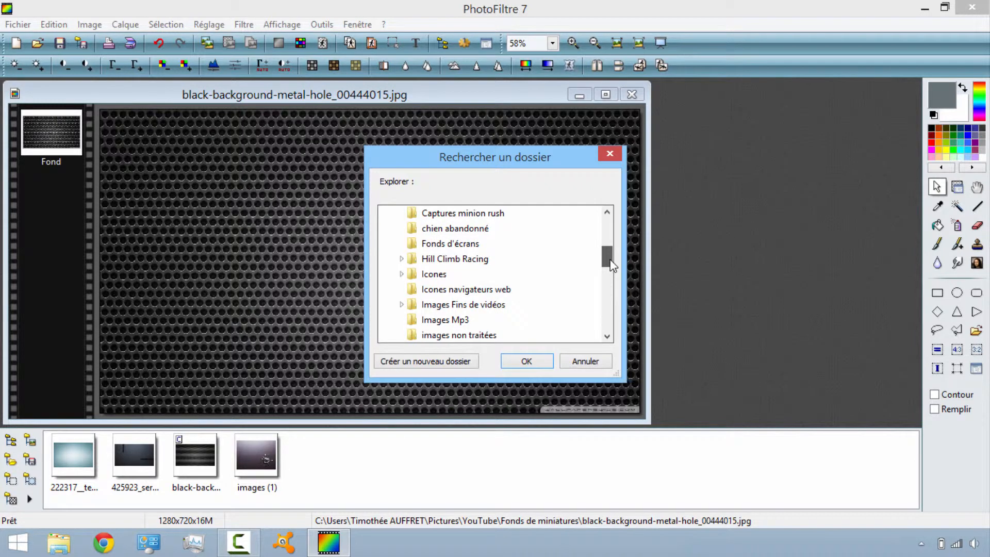
{"action": "left_click", "coordinate": [417, 278]}
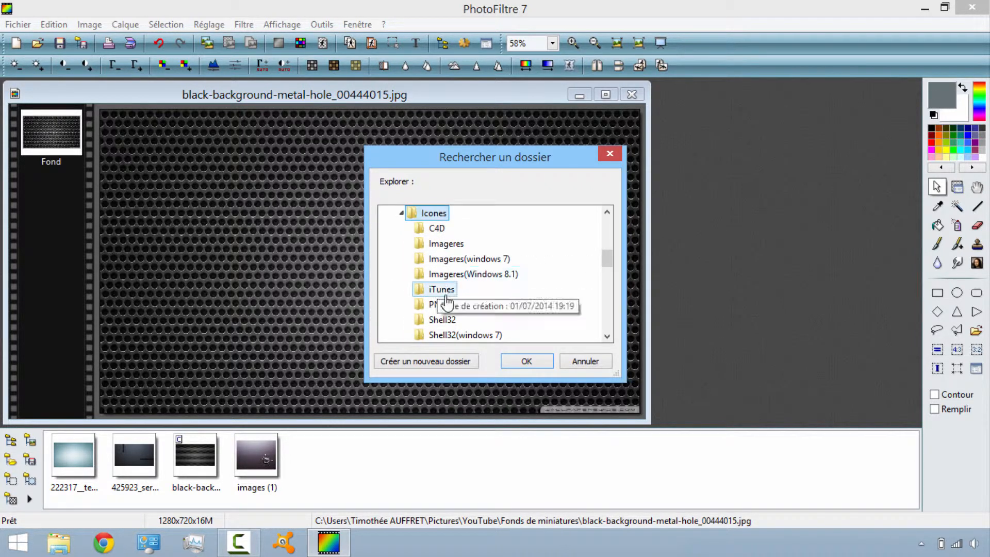
{"action": "left_click", "coordinate": [442, 304]}
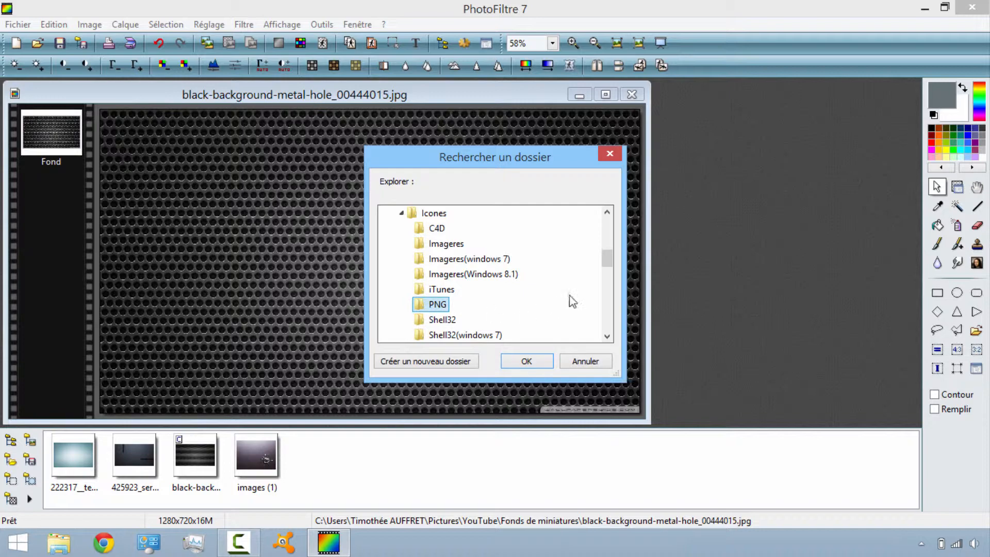
{"action": "left_click", "coordinate": [536, 361]}
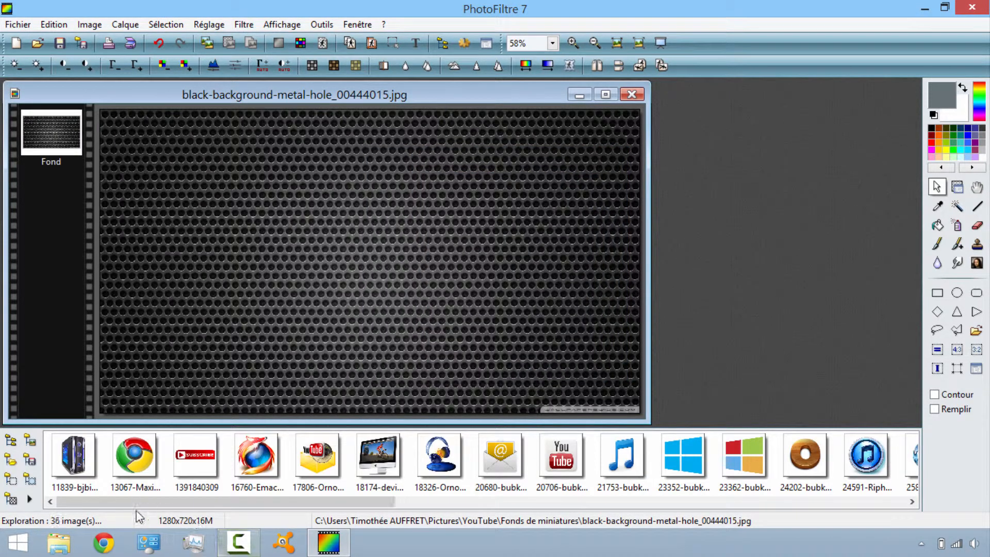
{"action": "left_click_drag", "start_coordinate": [135, 502], "coordinate": [853, 488]}
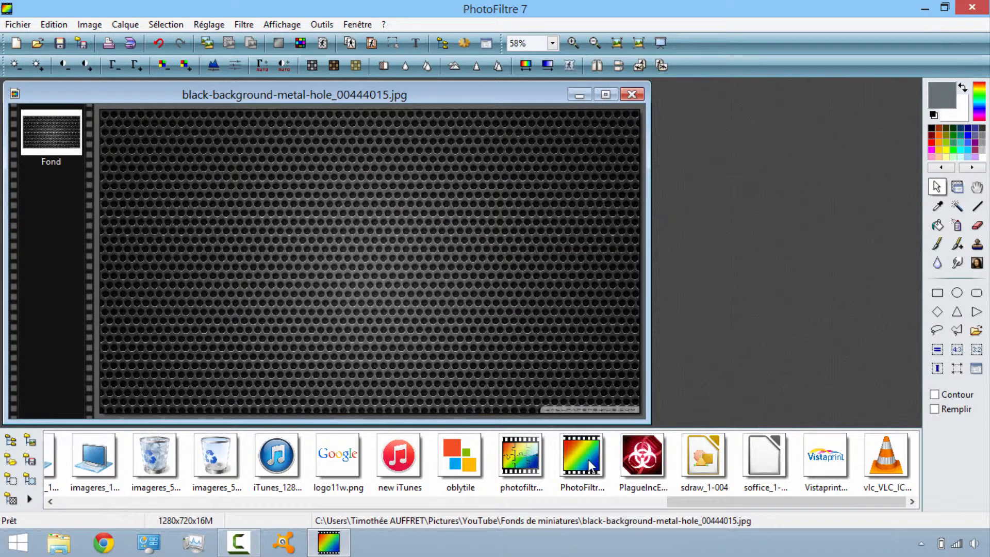
Step: Add the rainbow PhotoFiltre icon to the image as a layer and move it near the upper-left corner
{"action": "left_click_drag", "start_coordinate": [590, 465], "coordinate": [427, 293]}
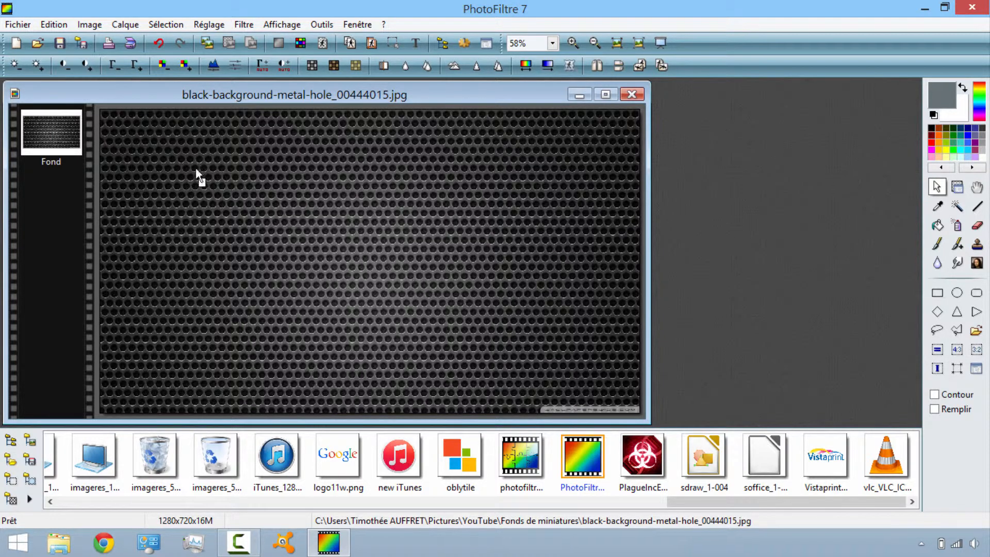
{"action": "left_click_drag", "start_coordinate": [195, 234], "coordinate": [195, 233]}
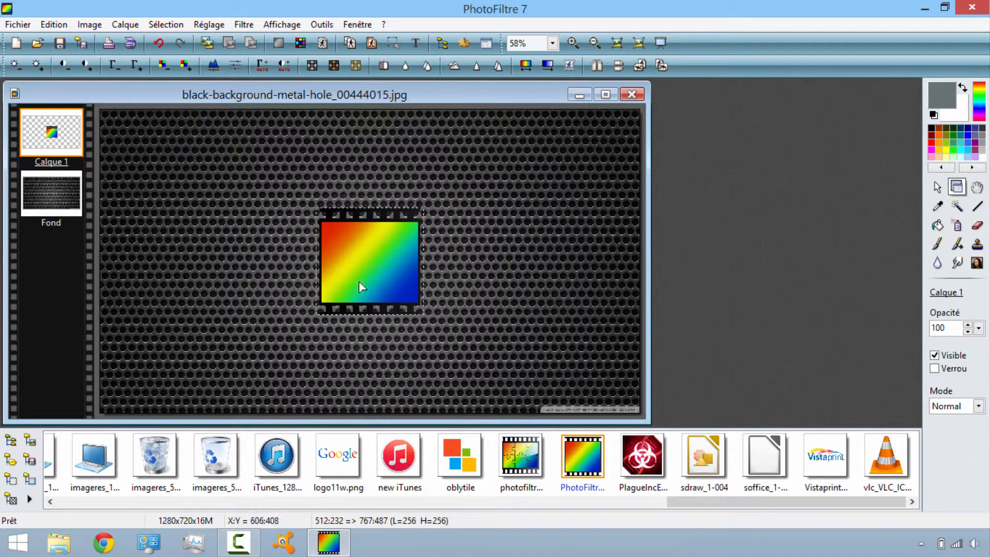
{"action": "left_click_drag", "start_coordinate": [372, 267], "coordinate": [165, 186]}
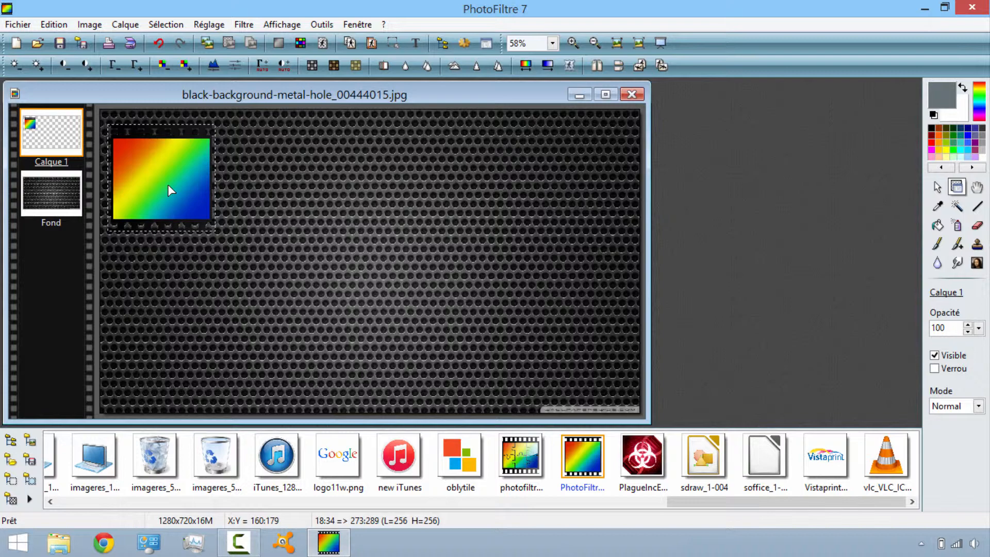
Step: Enlarge the PhotoFiltre icon layer to about 325 x 325 pixels and fit it into the image's upper-left corner
{"action": "right_click", "coordinate": [168, 185]}
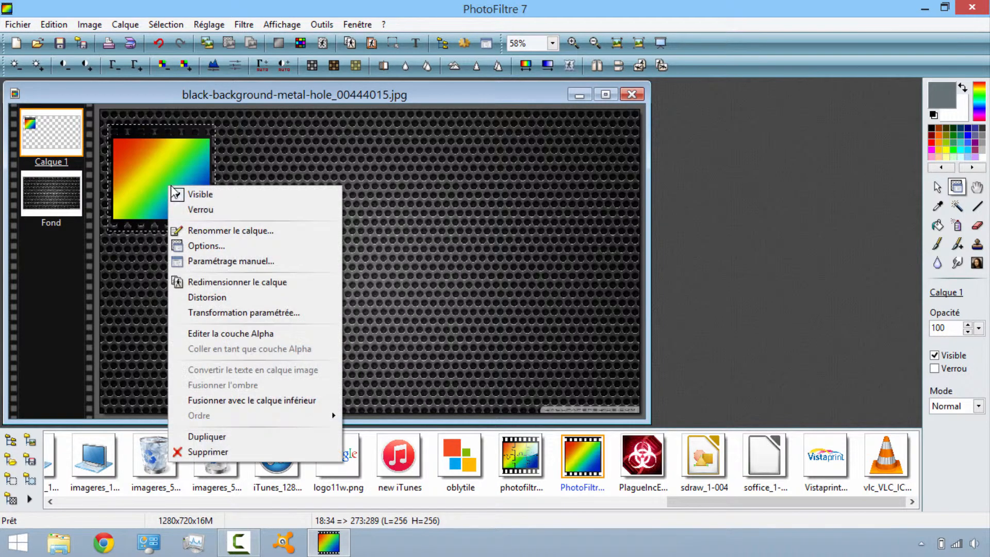
{"action": "left_click", "coordinate": [252, 284]}
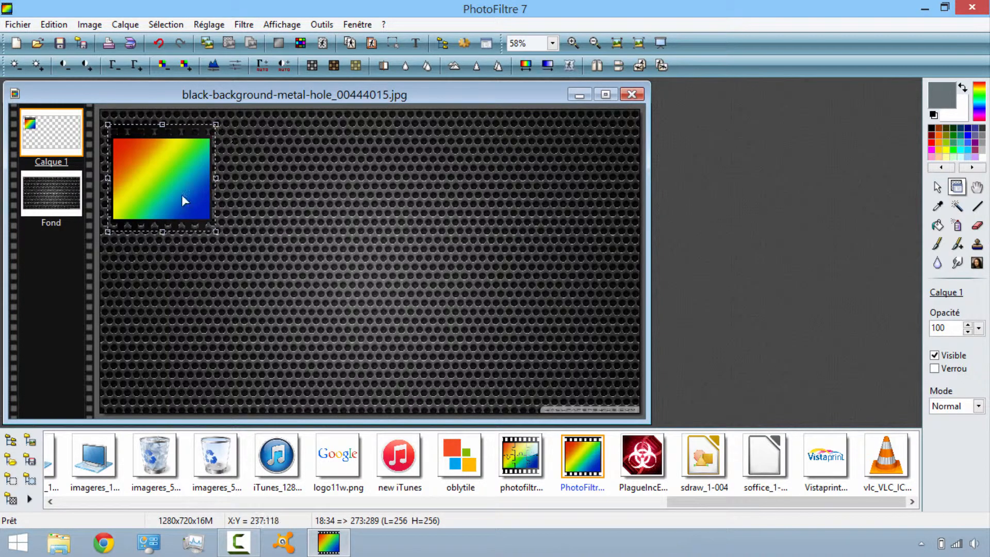
{"action": "left_click_drag", "start_coordinate": [216, 232], "coordinate": [248, 265]}
{"action": "left_click_drag", "start_coordinate": [190, 200], "coordinate": [180, 185]}
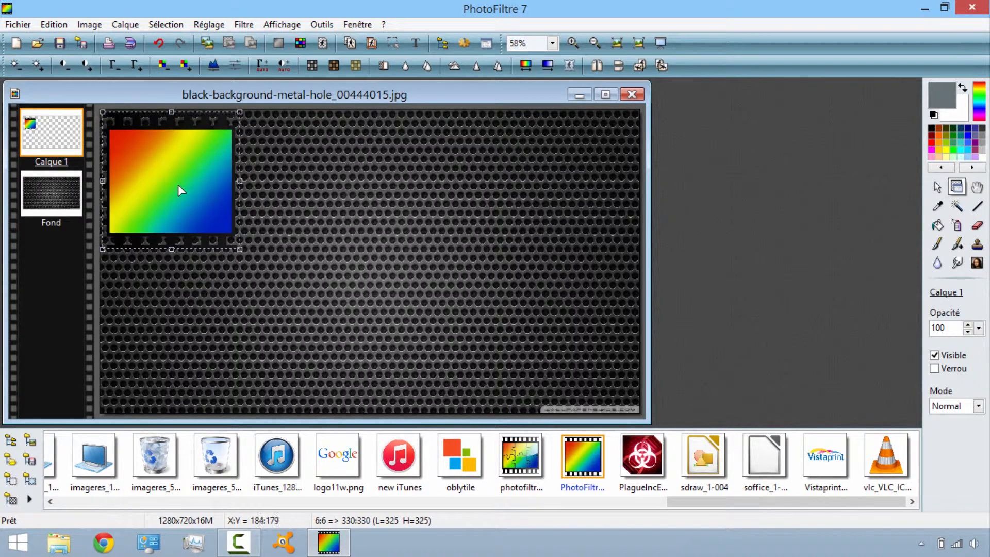
{"action": "right_click", "coordinate": [179, 184]}
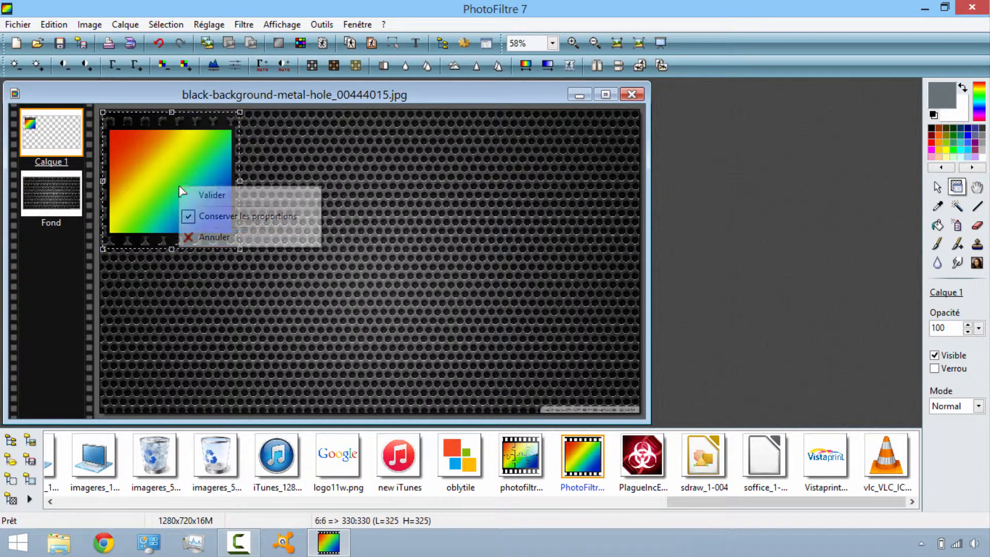
{"action": "left_click", "coordinate": [219, 192]}
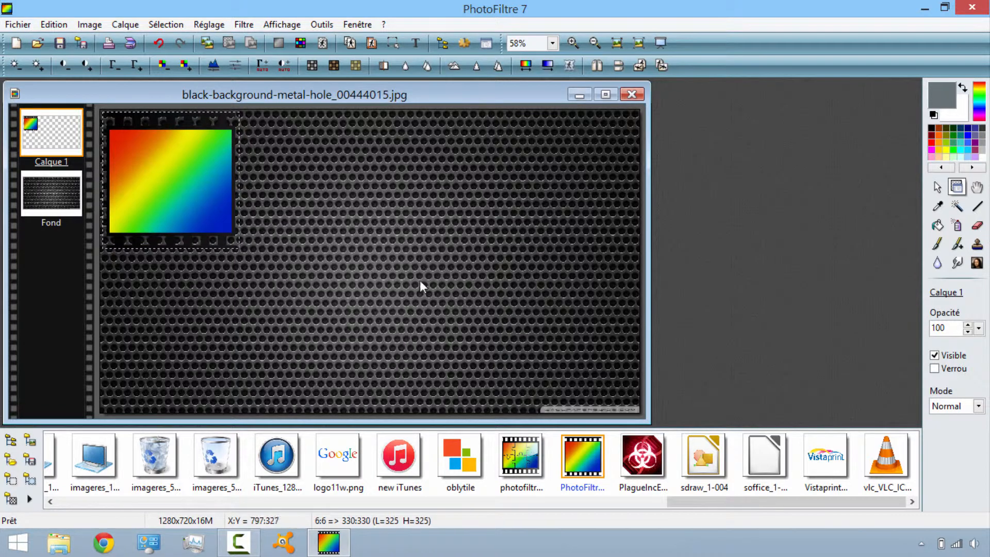
Step: Add the VLC cone icon to the image as a layer and move it near the upper-right corner
{"action": "left_click", "coordinate": [895, 461]}
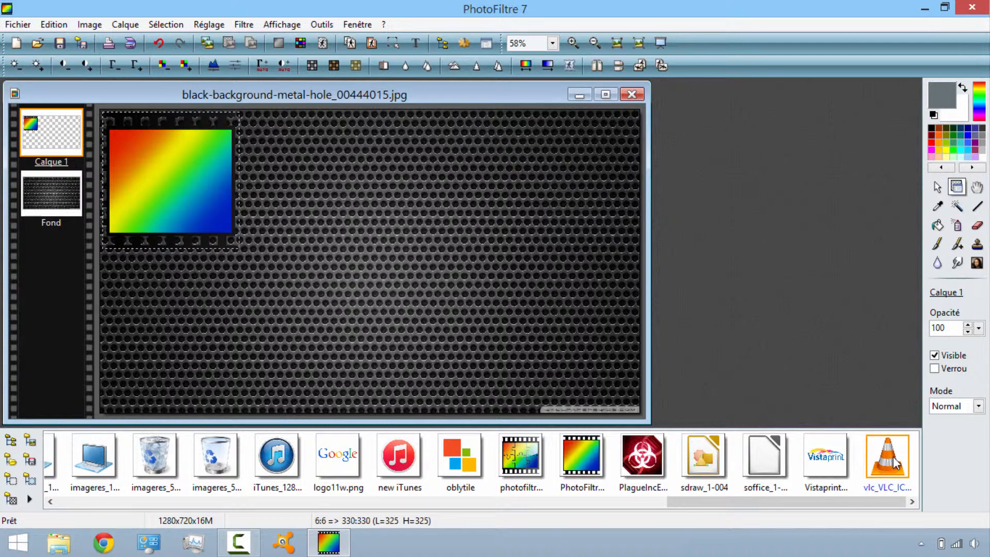
{"action": "left_click_drag", "start_coordinate": [382, 253], "coordinate": [374, 298]}
{"action": "left_click_drag", "start_coordinate": [368, 264], "coordinate": [556, 181]}
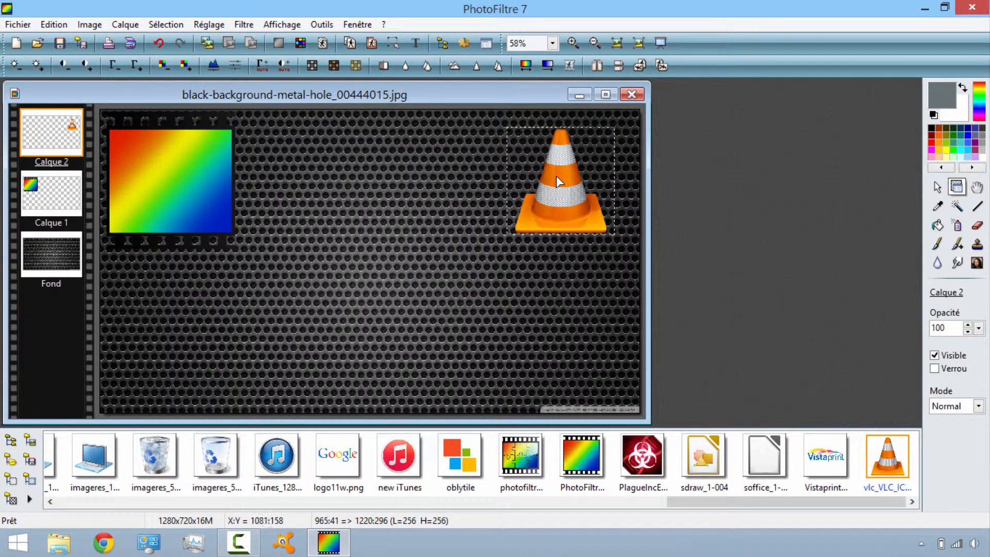
Step: Enlarge the VLC cone layer to about 310 x 310 pixels and place it against the image's upper-right corner
{"action": "right_click", "coordinate": [556, 180]}
{"action": "left_click", "coordinate": [599, 271]}
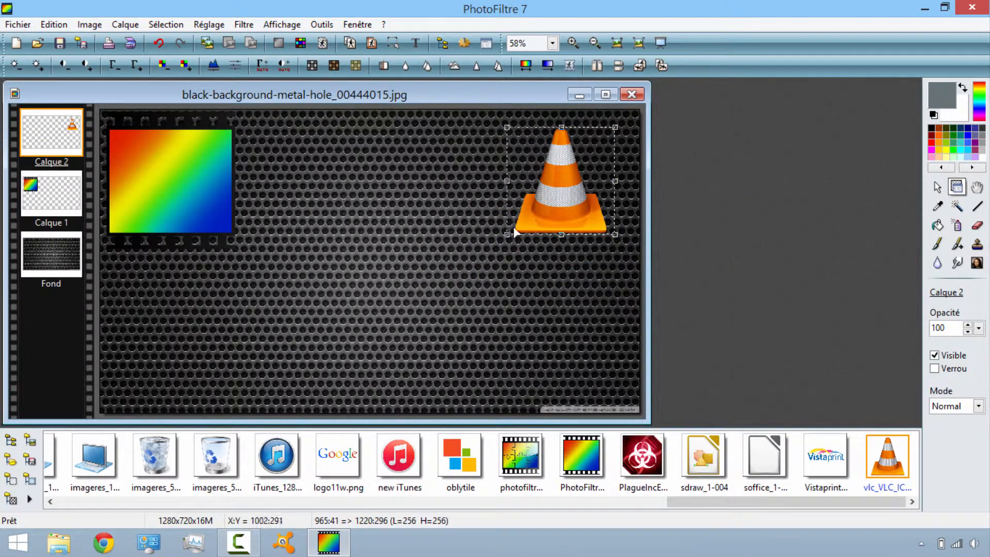
{"action": "left_click_drag", "start_coordinate": [510, 238], "coordinate": [483, 264]}
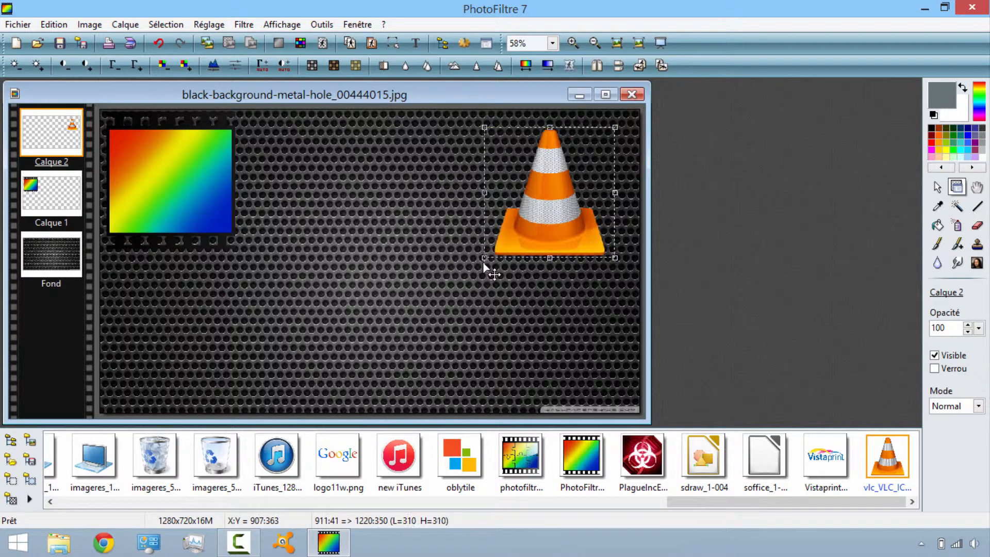
{"action": "left_click_drag", "start_coordinate": [544, 203], "coordinate": [563, 189]}
{"action": "right_click", "coordinate": [563, 184]}
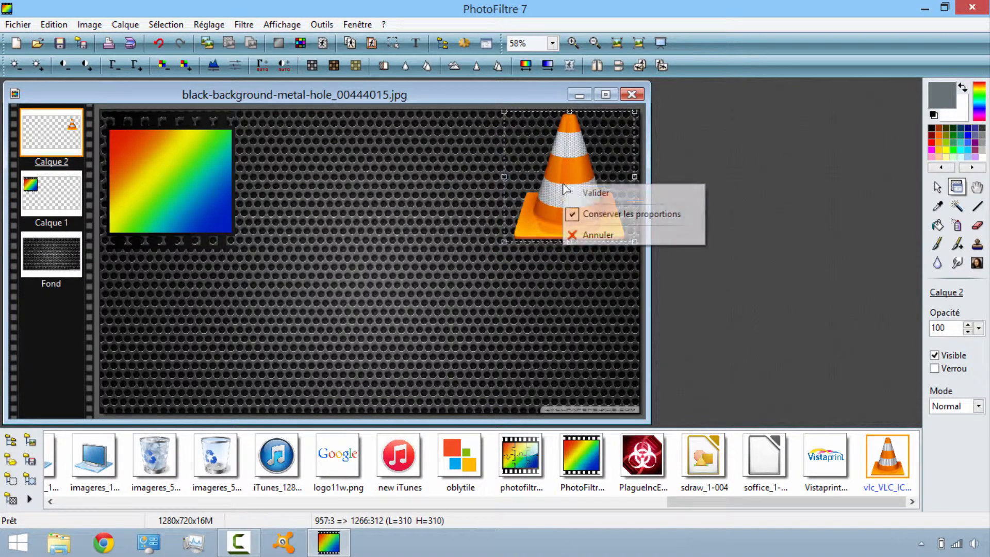
{"action": "left_click", "coordinate": [599, 193]}
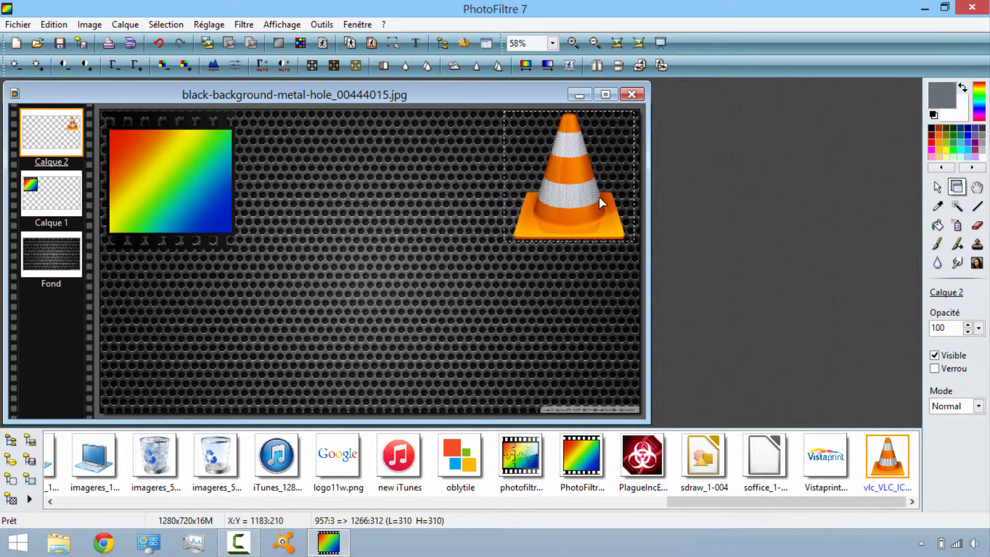
{"action": "left_click_drag", "start_coordinate": [578, 172], "coordinate": [582, 174]}
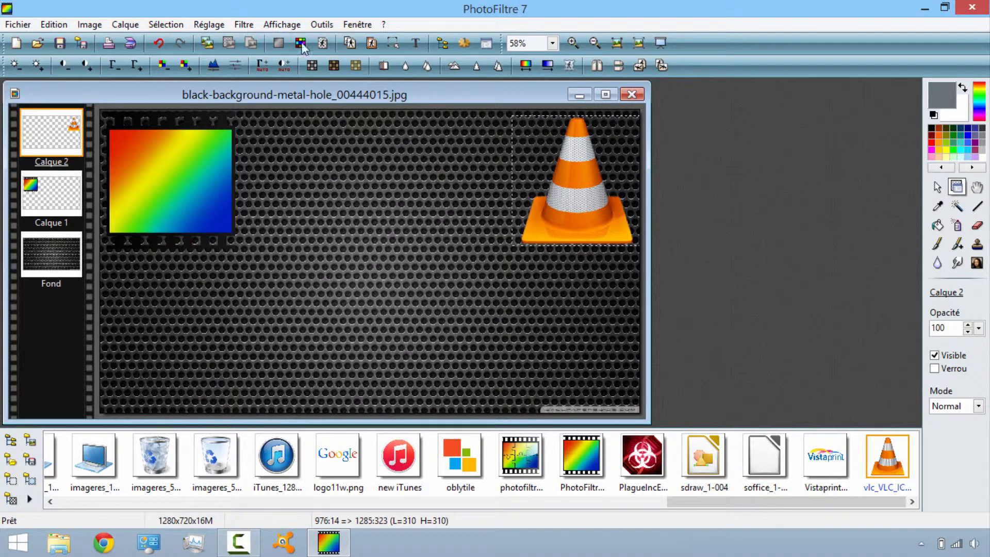
Step: Add the text "CREER" in white as a new layer and place it near the image's upper edge between the two icons
{"action": "left_click", "coordinate": [416, 42]}
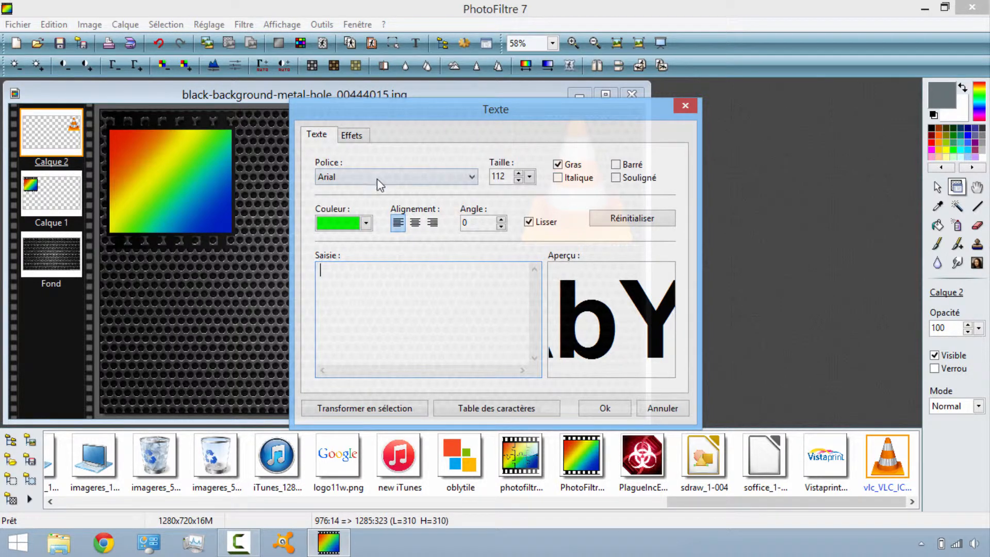
{"action": "left_click", "coordinate": [353, 137]}
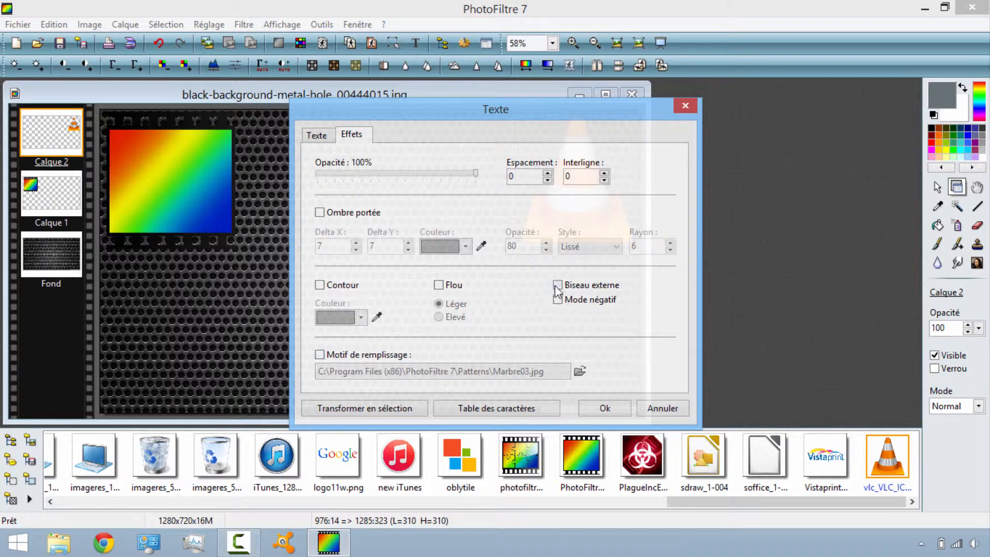
{"action": "left_click", "coordinate": [322, 139]}
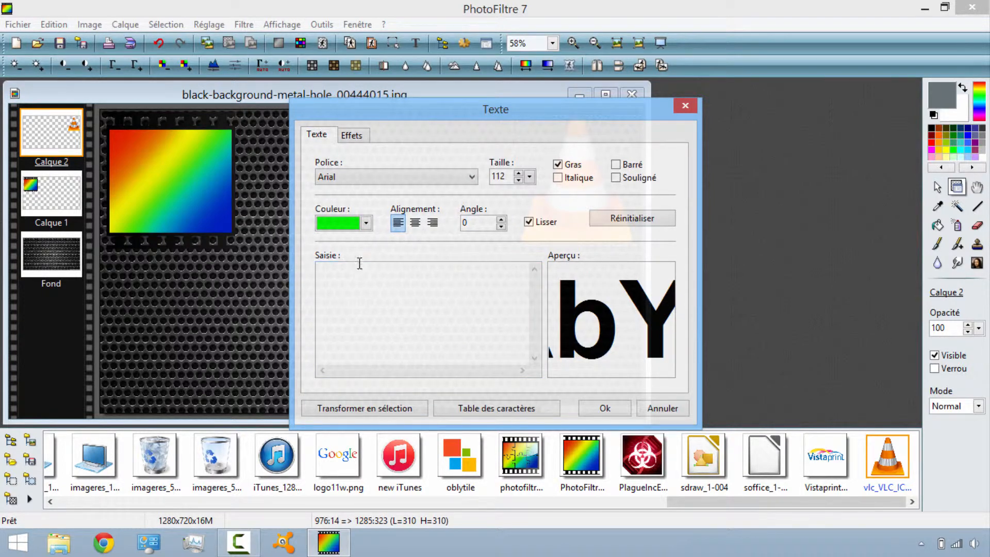
{"action": "left_click", "coordinate": [367, 225]}
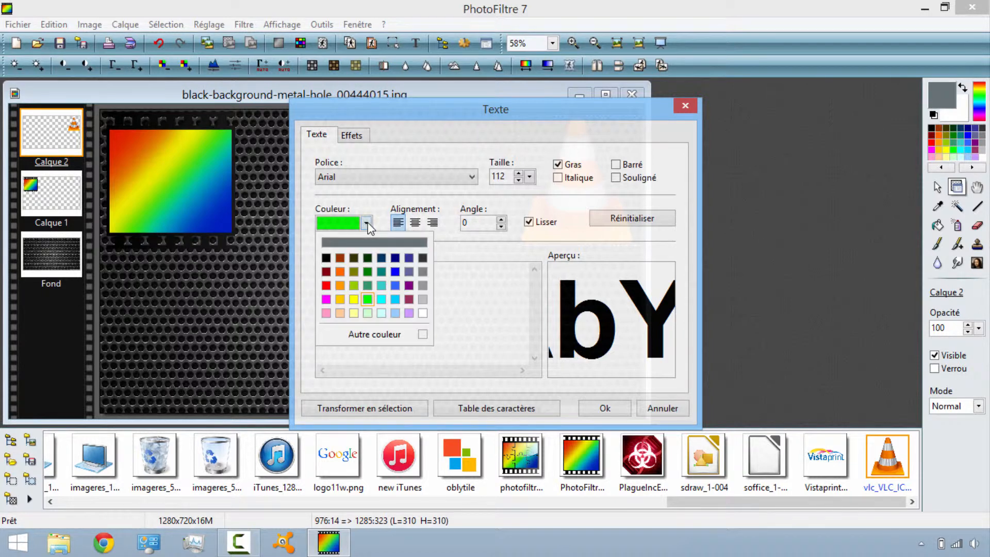
{"action": "left_click", "coordinate": [423, 314]}
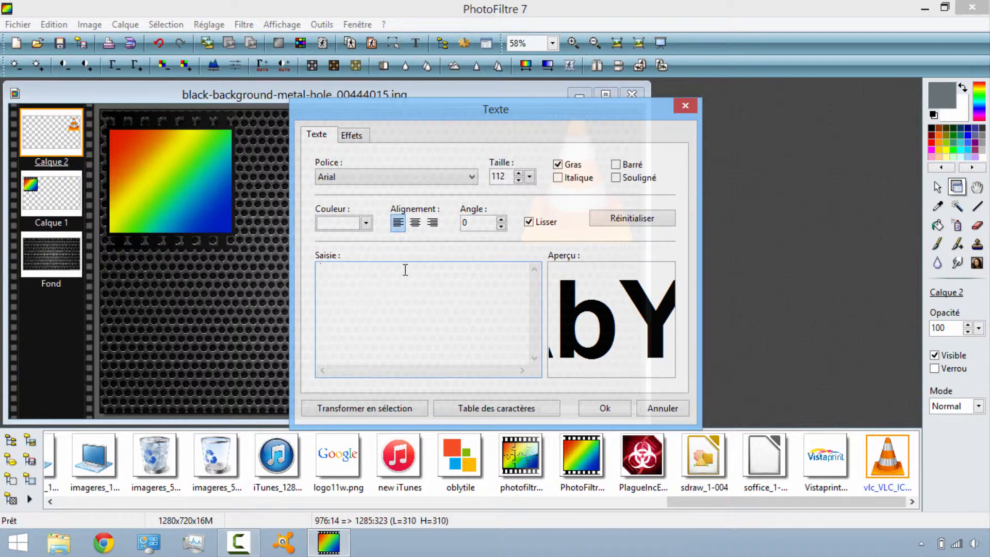
{"action": "type", "text": "CREER"}
{"action": "left_click", "coordinate": [617, 409]}
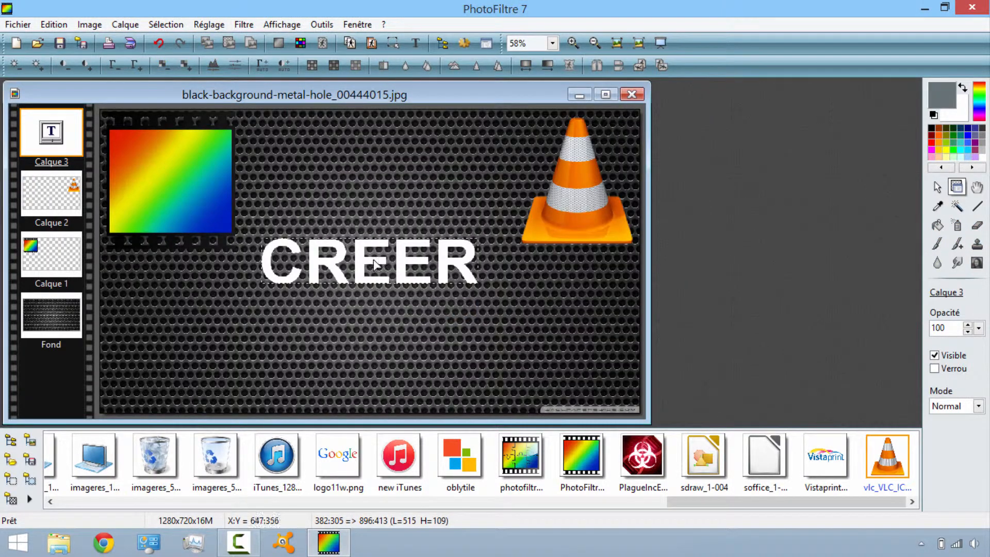
{"action": "left_click_drag", "start_coordinate": [374, 264], "coordinate": [375, 158]}
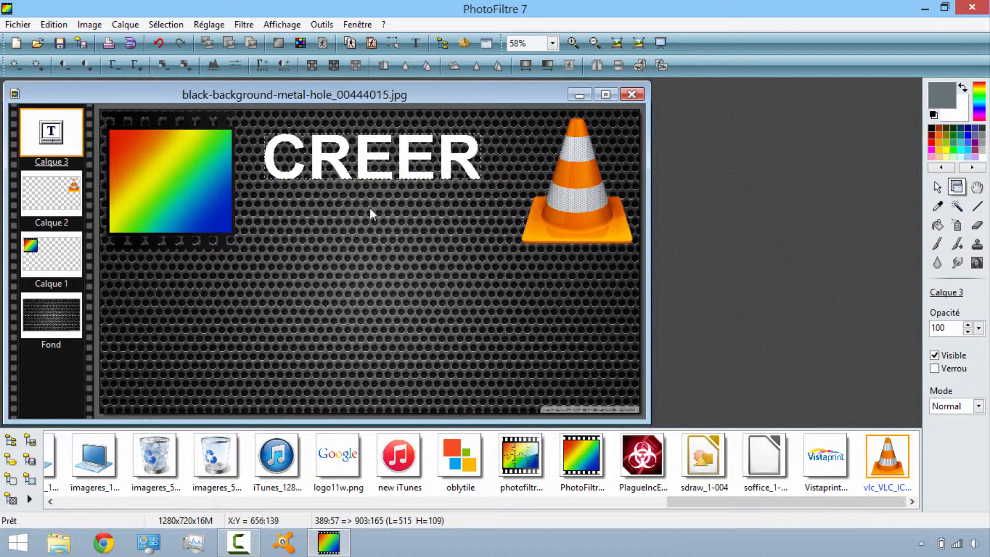
Step: Add the text "UNE" in white, place it below "CREER", and nudge "CREER" slightly upward
{"action": "left_click", "coordinate": [413, 43]}
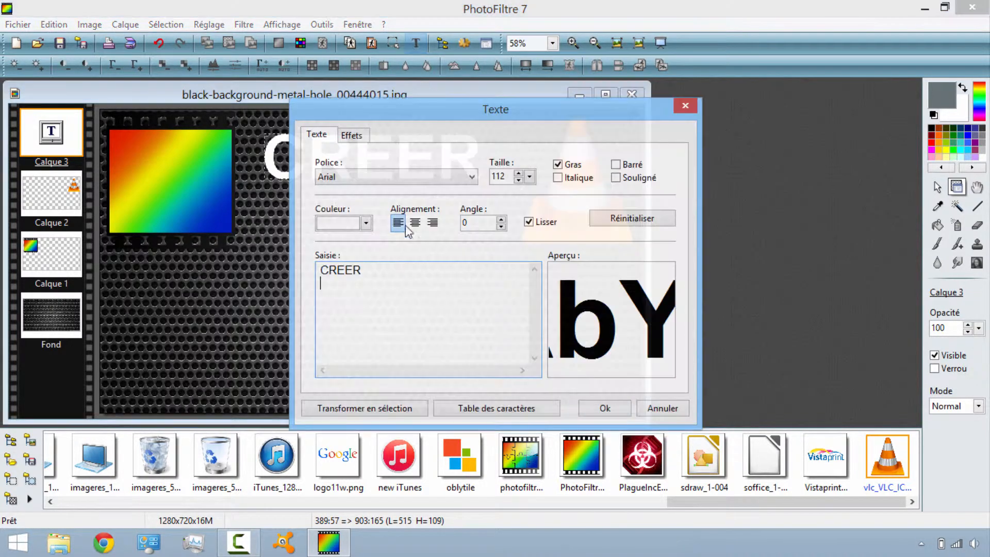
{"action": "left_click_drag", "start_coordinate": [363, 268], "coordinate": [308, 269]}
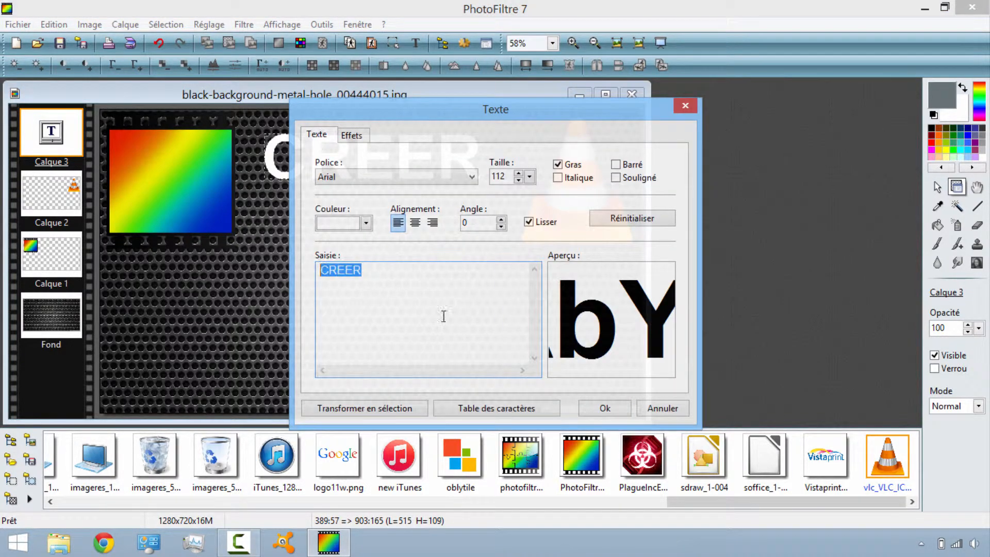
{"action": "key", "text": "Delete"}
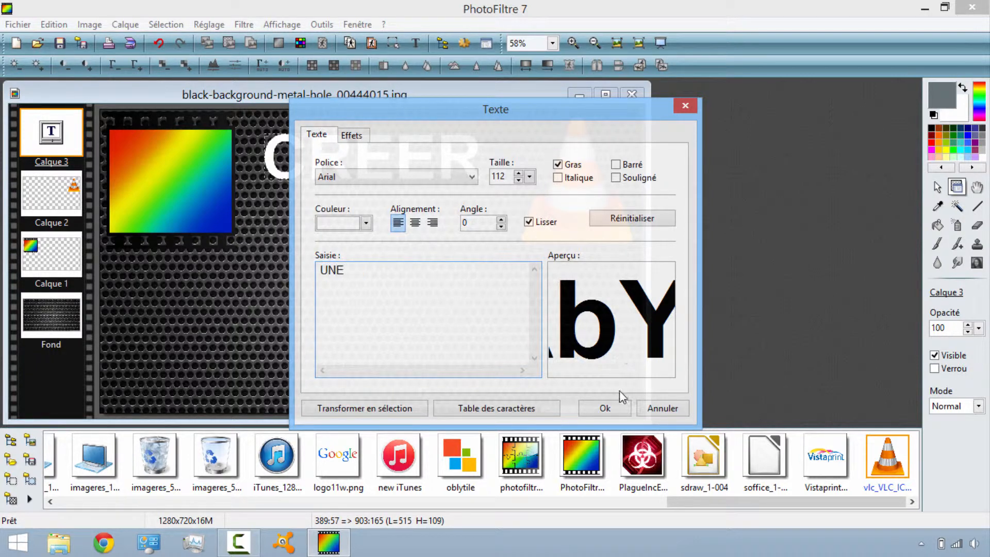
{"action": "left_click", "coordinate": [604, 408]}
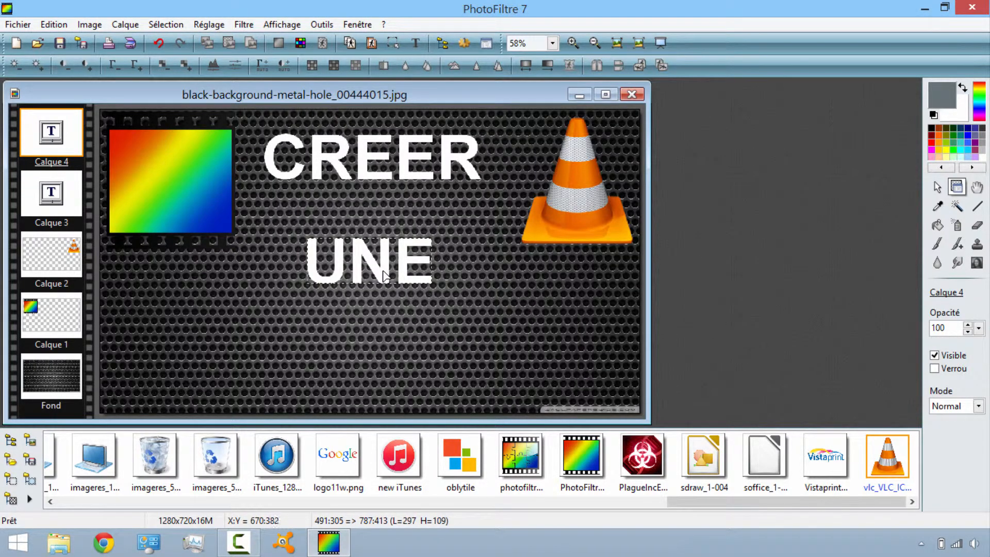
{"action": "left_click_drag", "start_coordinate": [380, 267], "coordinate": [388, 237]}
{"action": "left_click", "coordinate": [366, 165]}
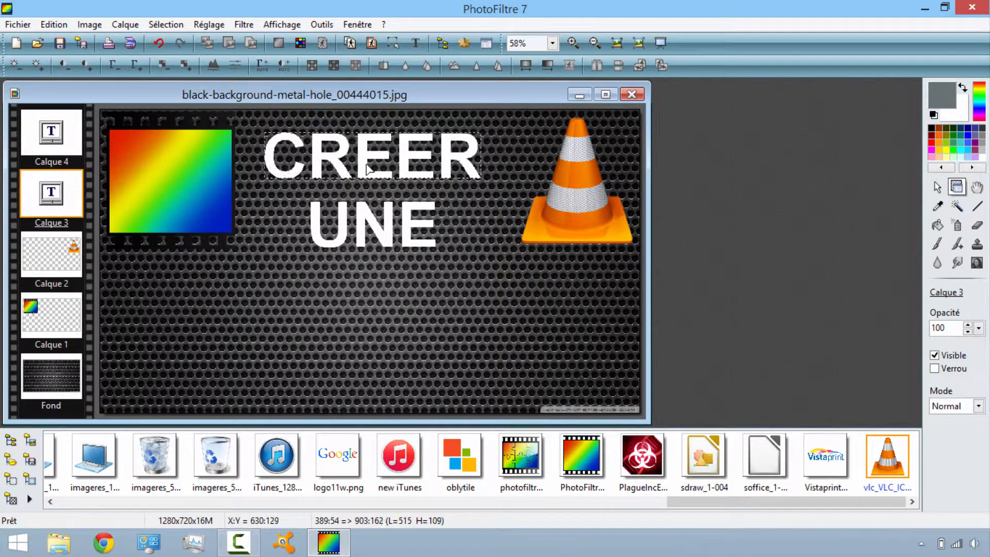
{"action": "left_click_drag", "start_coordinate": [366, 165], "coordinate": [366, 165]}
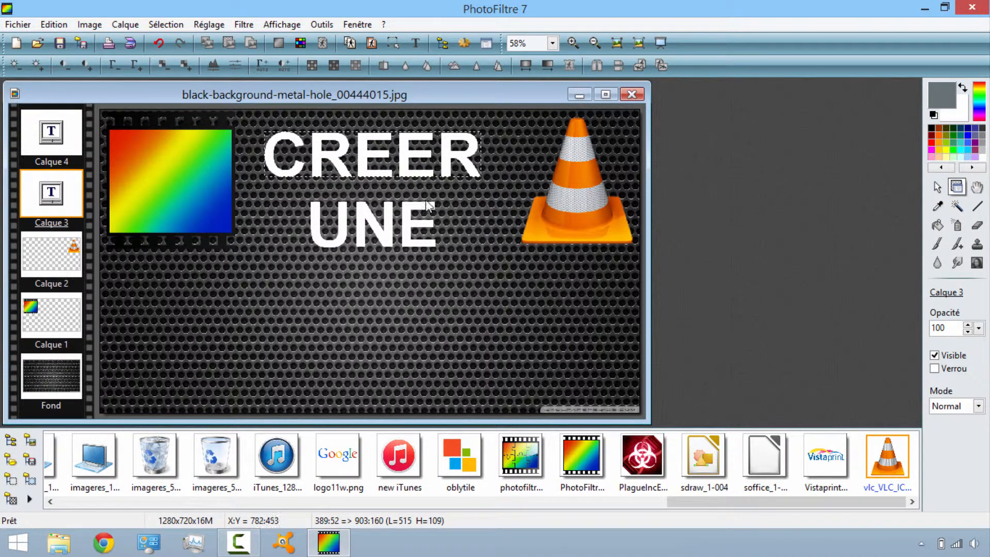
Step: Add the text "MINIATURE" in red at size 117 and place it just below "UNE"
{"action": "left_click", "coordinate": [415, 46]}
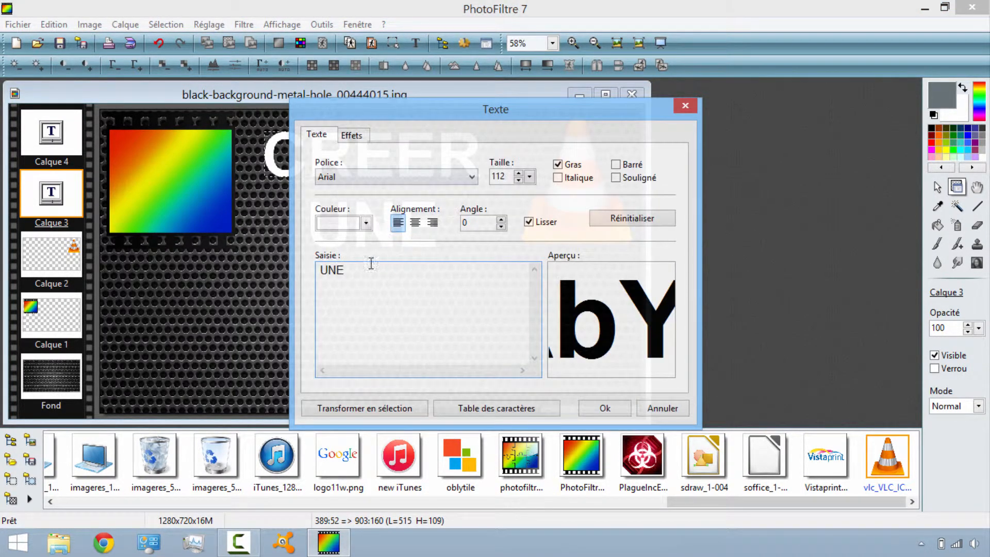
{"action": "left_click_drag", "start_coordinate": [367, 269], "coordinate": [316, 274]}
{"action": "left_click", "coordinate": [319, 274]}
{"action": "type", "text": "MINIATURE"}
{"action": "left_click", "coordinate": [366, 227]}
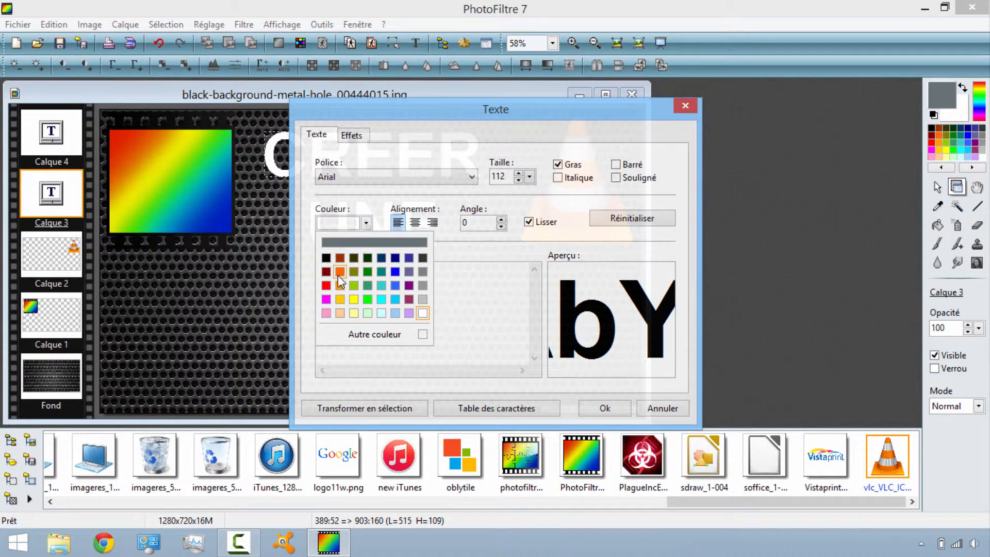
{"action": "left_click", "coordinate": [323, 286]}
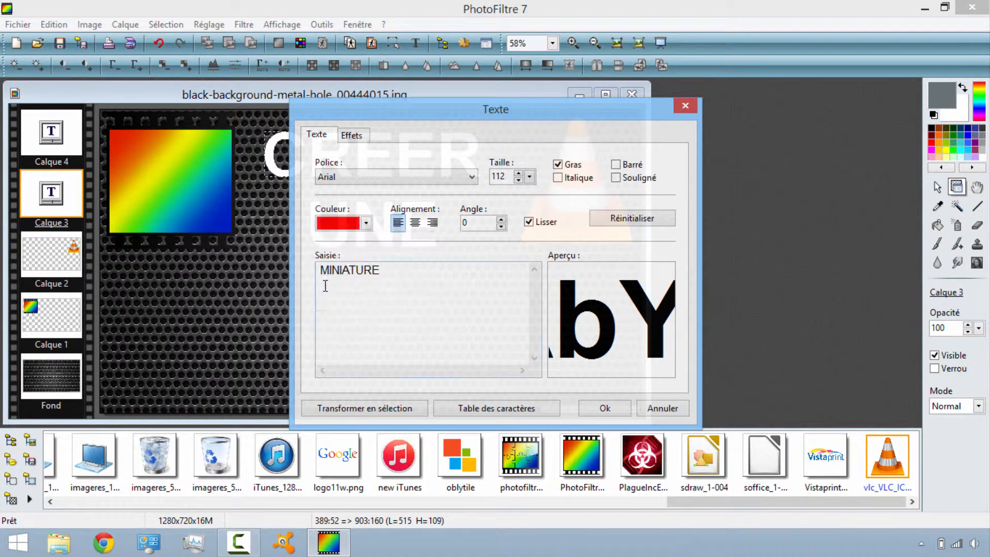
{"action": "left_click", "coordinate": [519, 173]}
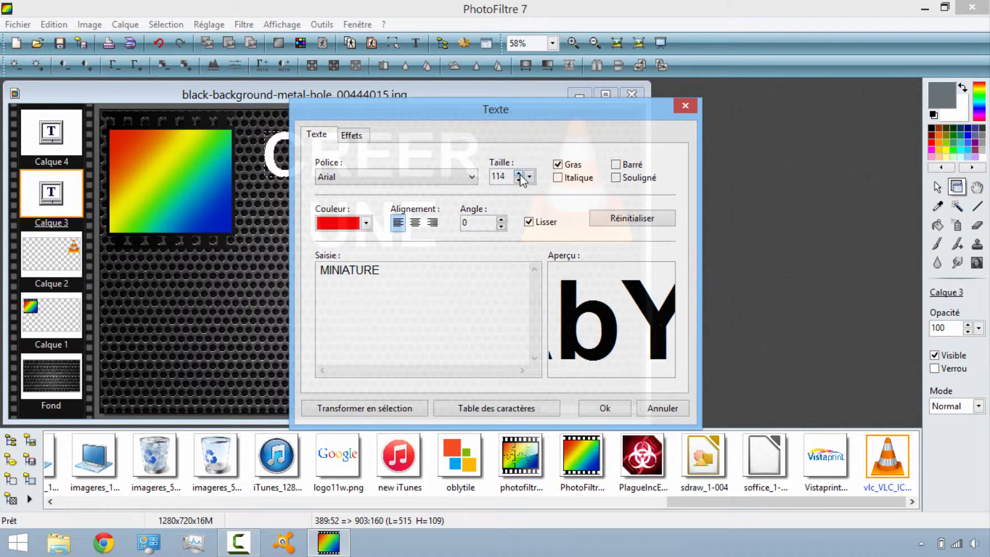
{"action": "double_click", "coordinate": [518, 174]}
{"action": "left_click", "coordinate": [519, 173]}
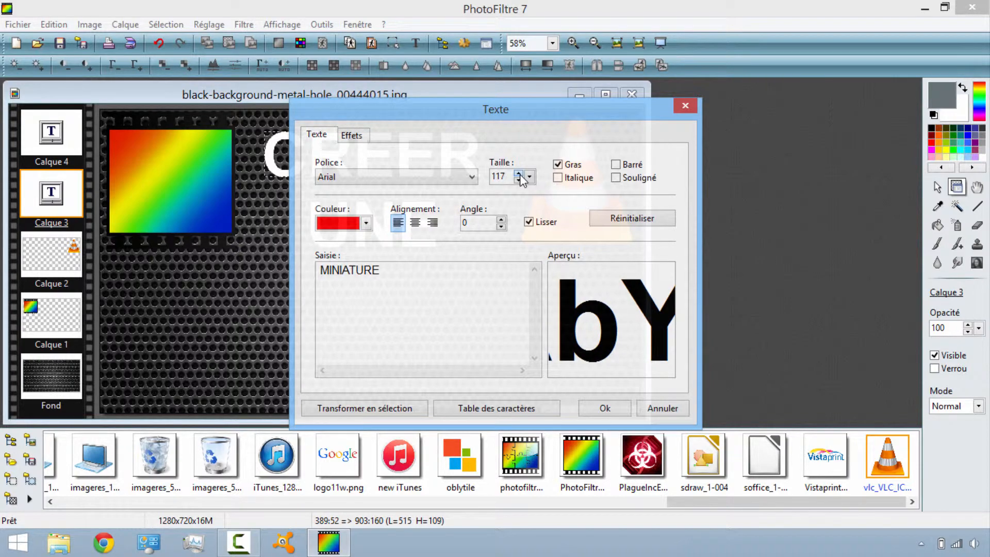
{"action": "left_click", "coordinate": [605, 408]}
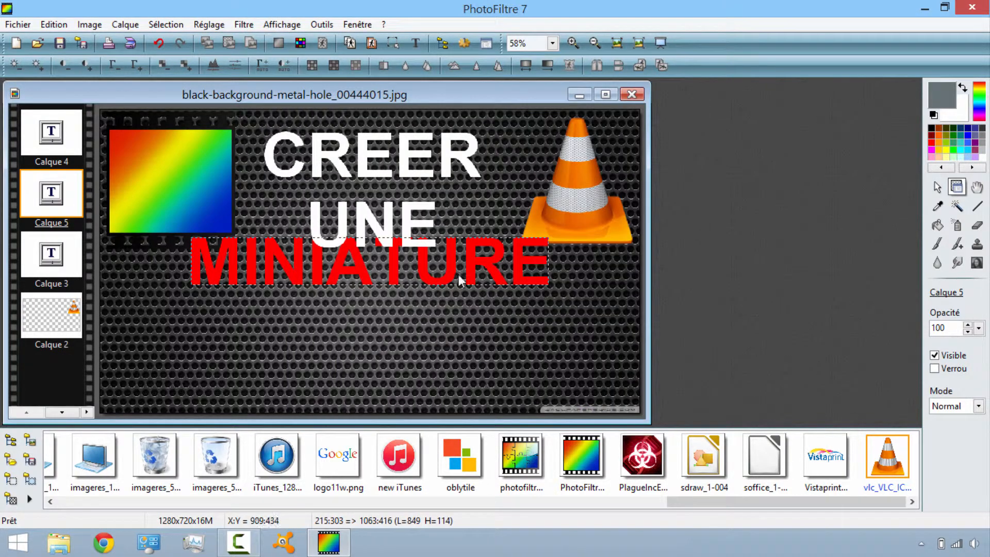
{"action": "left_click_drag", "start_coordinate": [394, 273], "coordinate": [394, 294]}
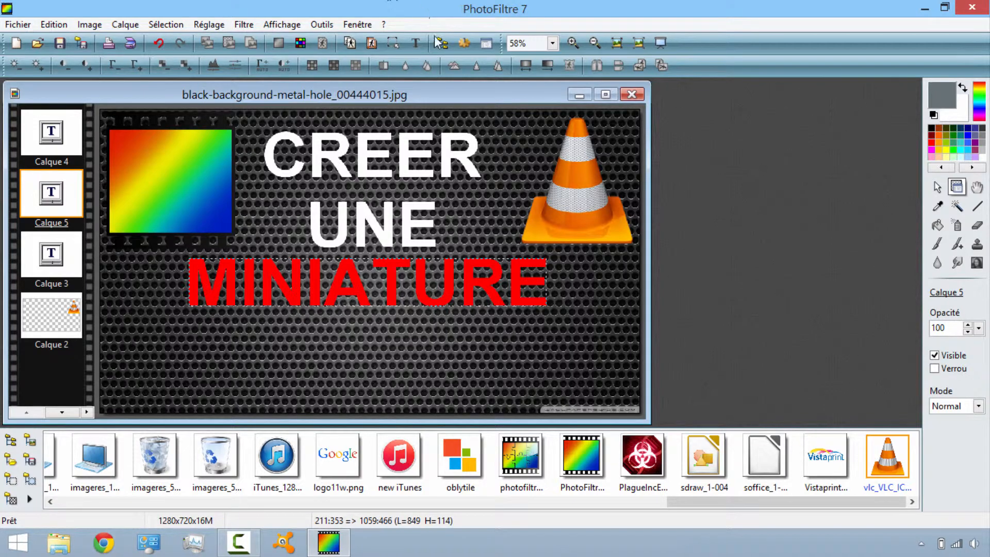
Step: Start a new text layer reading "POUR SES" and set its colour to white
{"action": "left_click", "coordinate": [416, 43]}
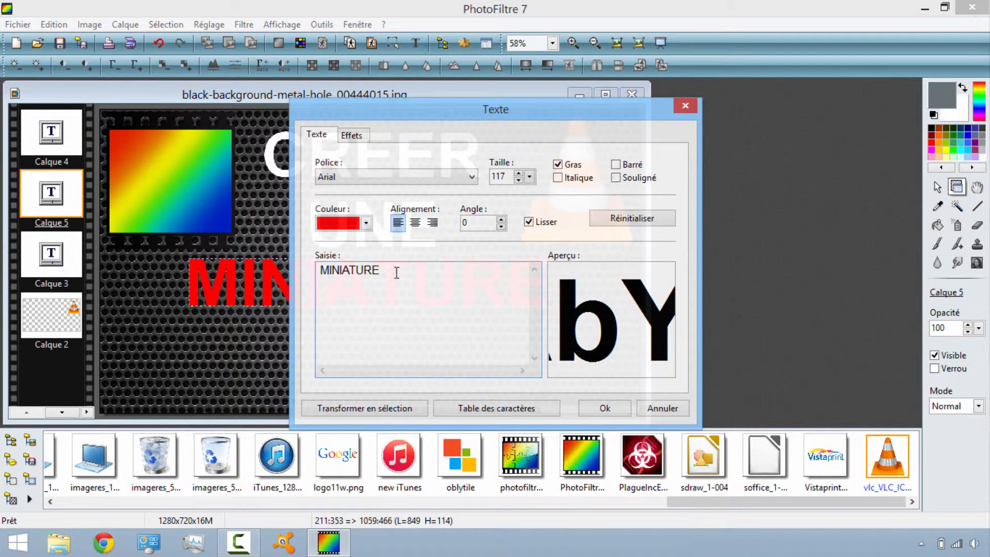
{"action": "left_click_drag", "start_coordinate": [386, 269], "coordinate": [293, 273]}
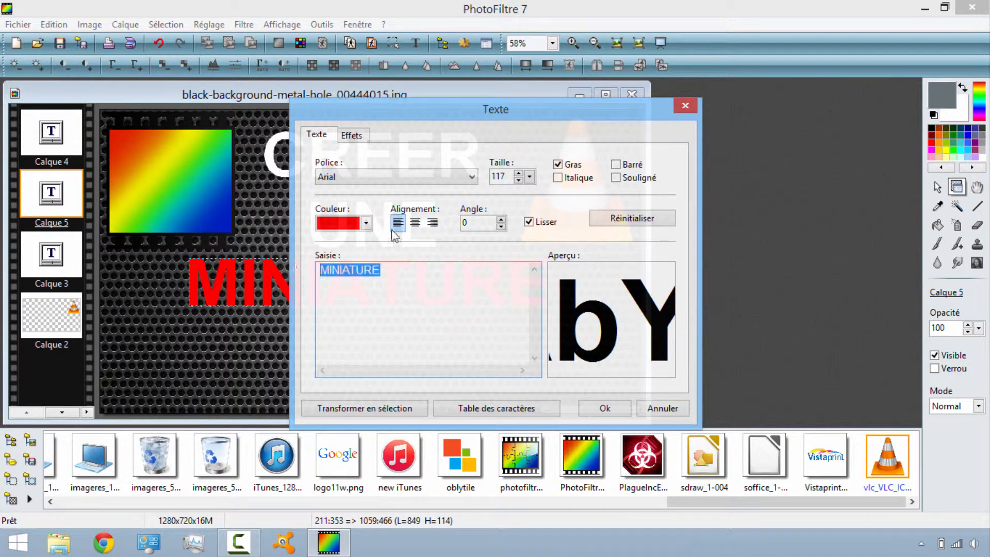
{"action": "type", "text": "P"}
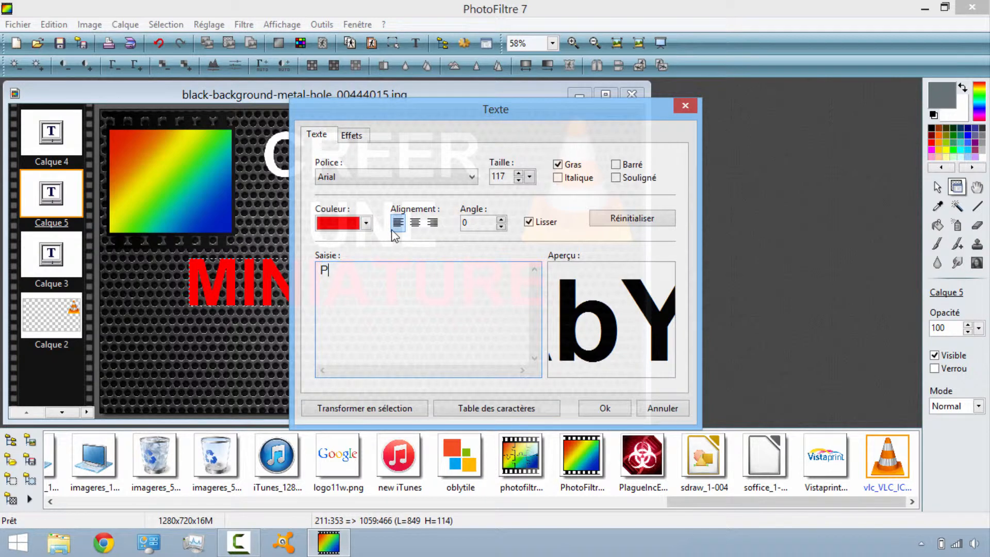
{"action": "type", "text": "OUR SES"}
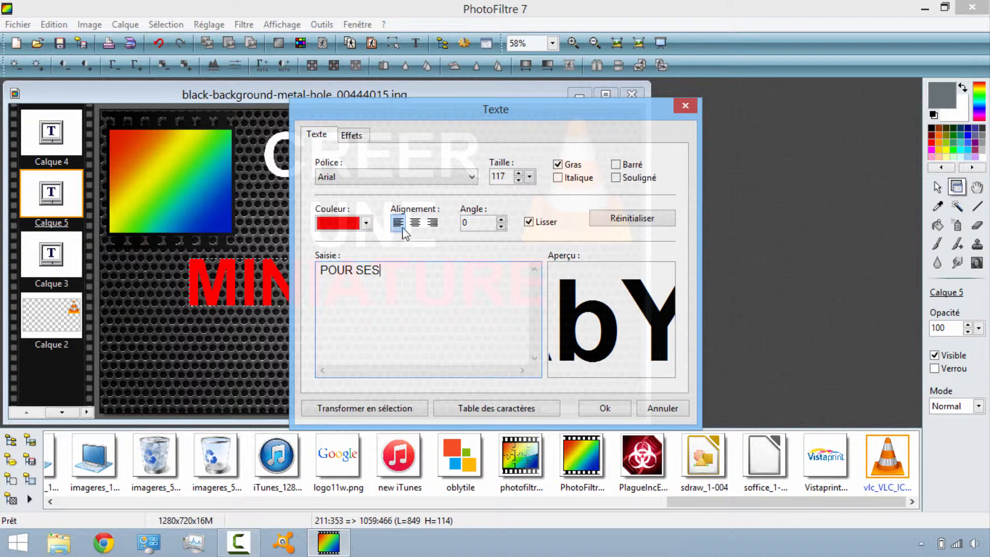
{"action": "left_click", "coordinate": [366, 223]}
{"action": "left_click", "coordinate": [423, 313]}
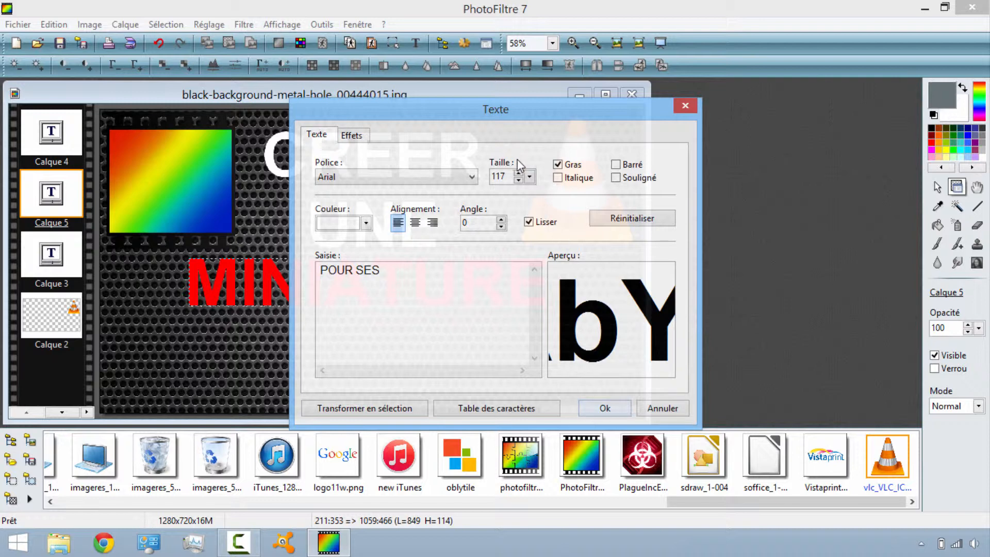
Step: Set the "POUR SES" text size to 112, insert it, and place it below "MINIATURE"
{"action": "left_click", "coordinate": [519, 180]}
{"action": "left_click", "coordinate": [519, 179]}
{"action": "left_click", "coordinate": [519, 179]}
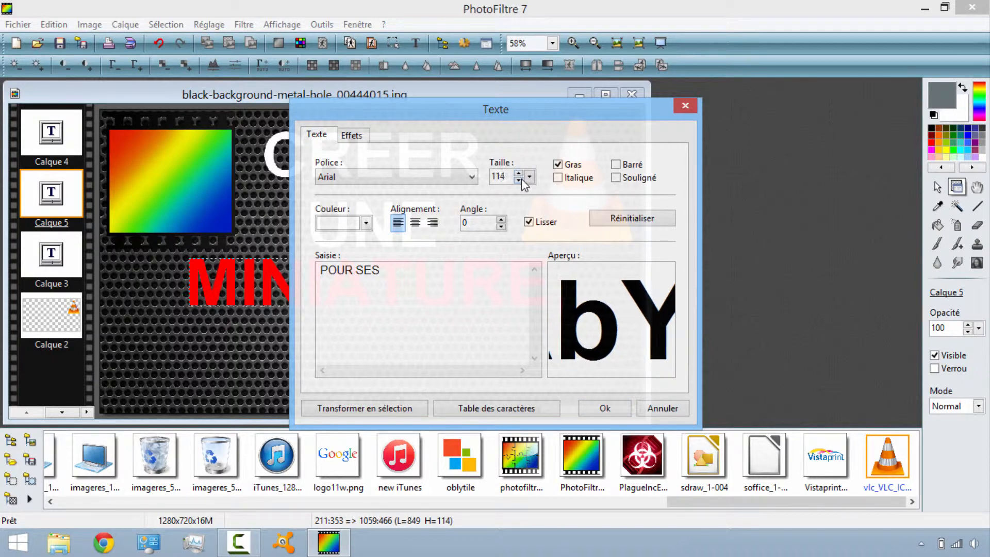
{"action": "left_click", "coordinate": [520, 179]}
{"action": "left_click", "coordinate": [520, 180]}
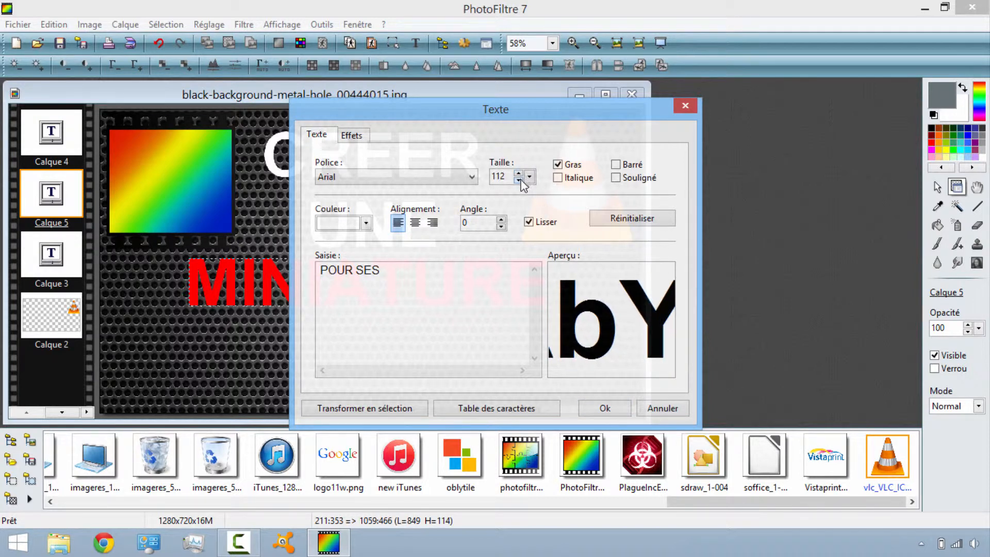
{"action": "left_click", "coordinate": [617, 414]}
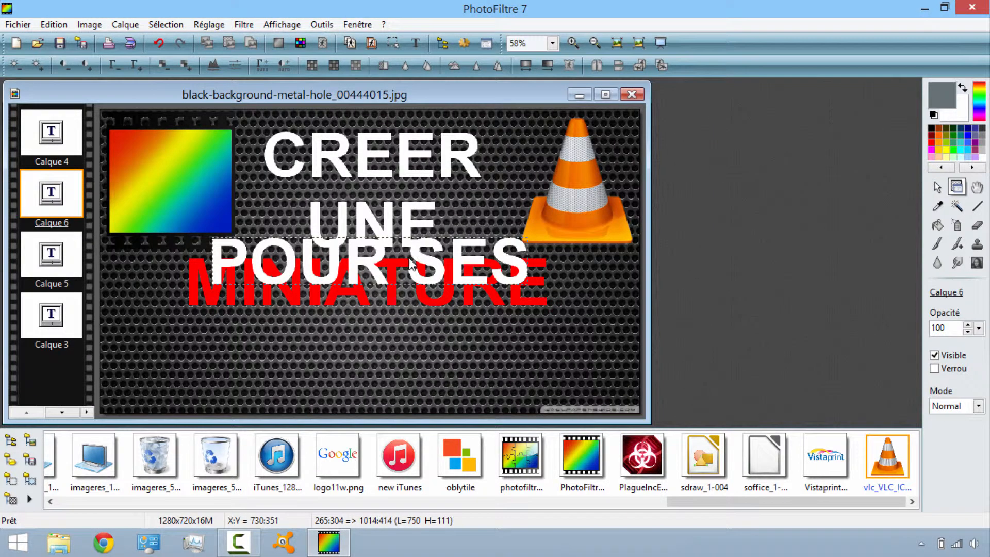
{"action": "left_click_drag", "start_coordinate": [415, 258], "coordinate": [416, 341]}
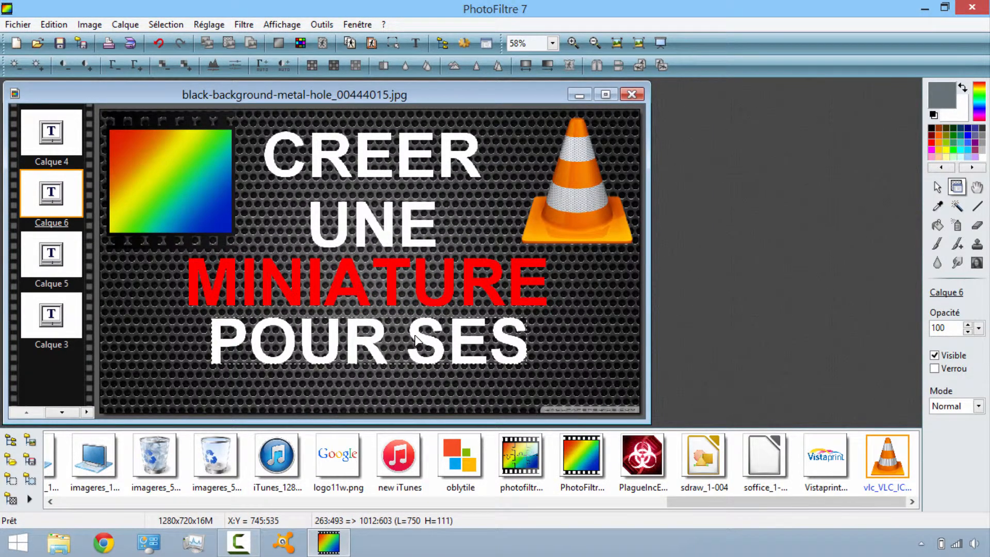
Step: Move the "CREER", "UNE", "MINIATURE" and "POUR SES" text layers upward to free space at the image's lower edge
{"action": "left_click", "coordinate": [359, 151]}
{"action": "left_click_drag", "start_coordinate": [361, 150], "coordinate": [363, 140]}
{"action": "double_click", "coordinate": [366, 211]}
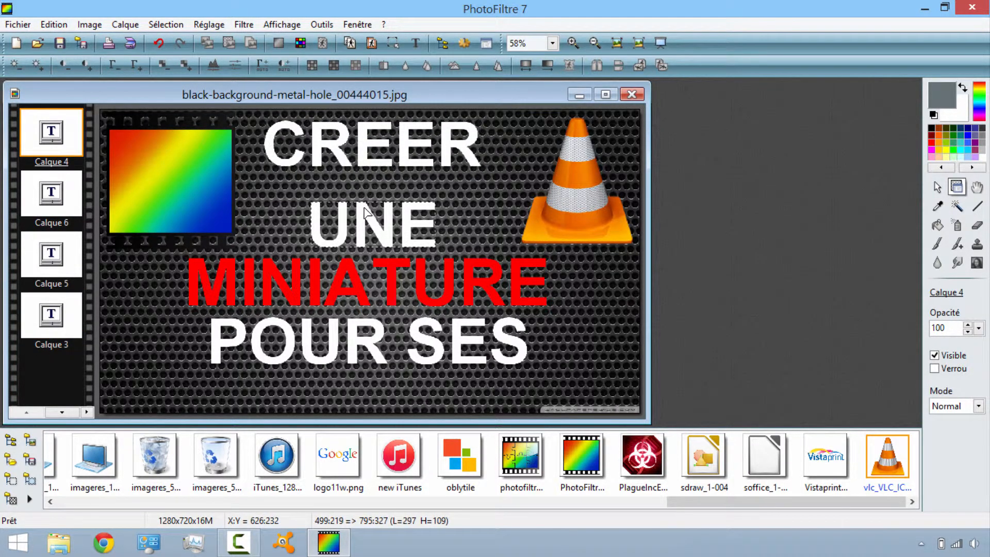
{"action": "left_click", "coordinate": [693, 103]}
{"action": "left_click_drag", "start_coordinate": [390, 232], "coordinate": [389, 219]}
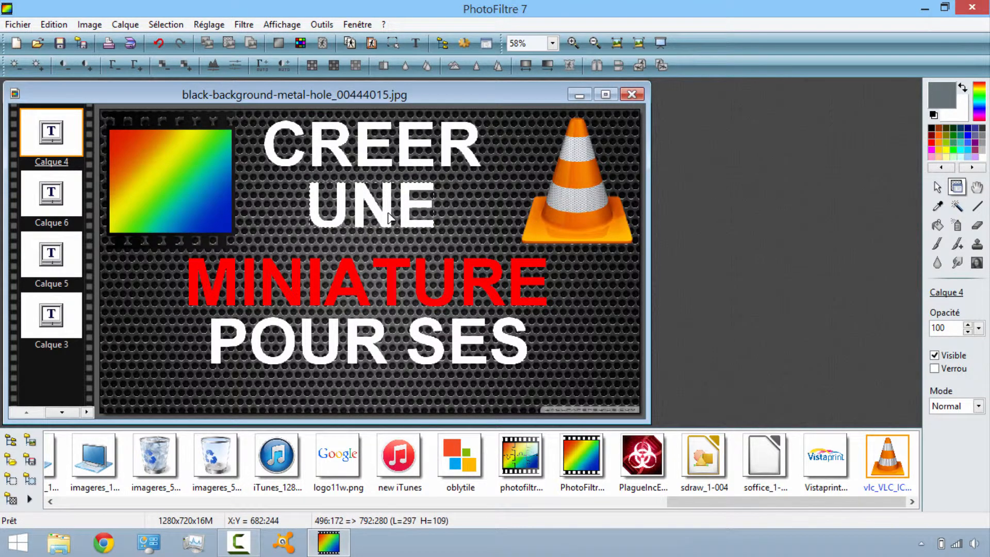
{"action": "left_click_drag", "start_coordinate": [388, 275], "coordinate": [390, 265]}
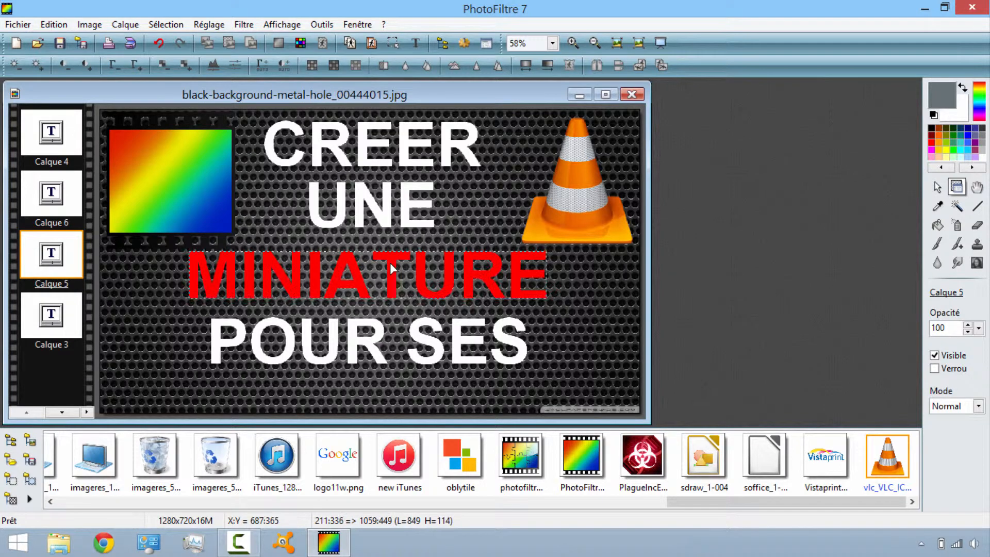
{"action": "left_click", "coordinate": [378, 330]}
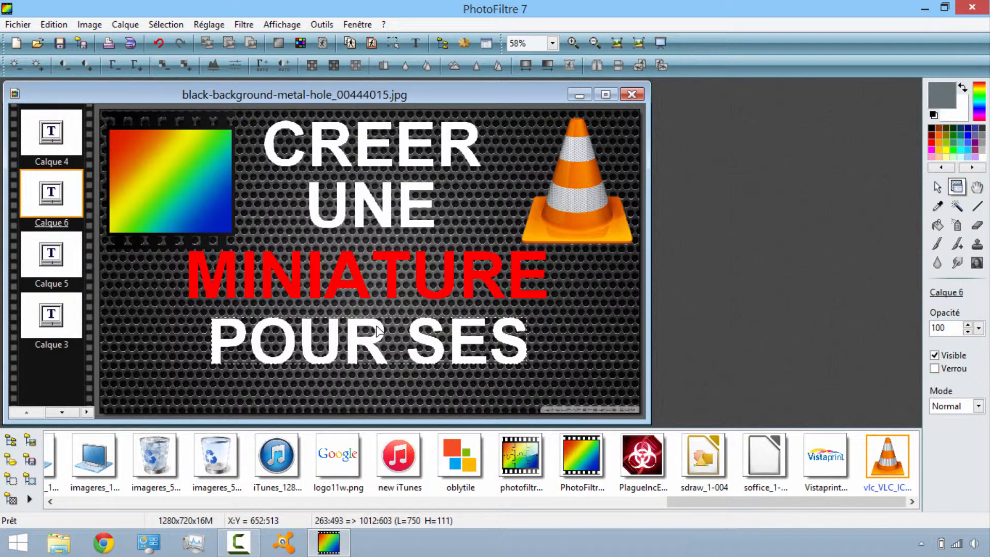
{"action": "left_click_drag", "start_coordinate": [378, 326], "coordinate": [378, 317]}
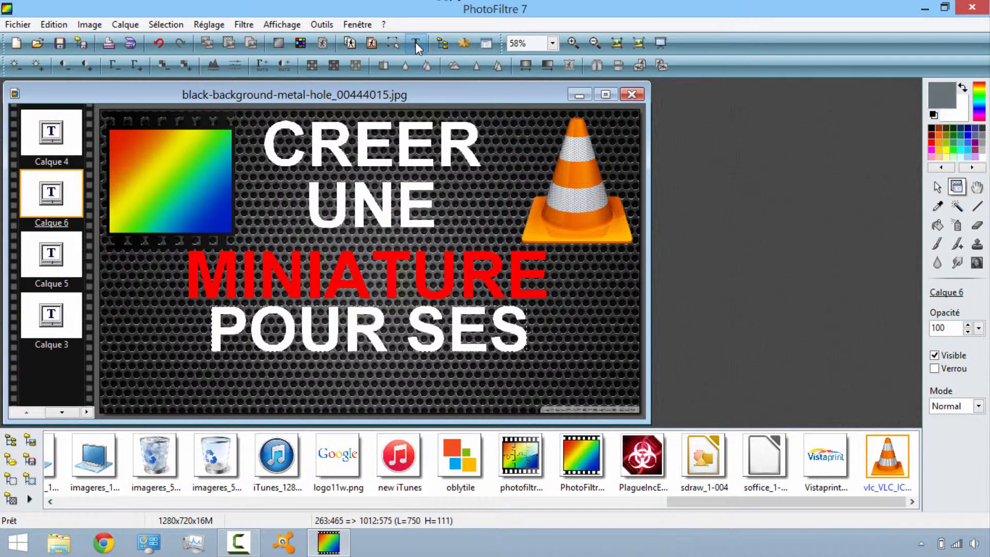
Step: Start a new text layer reading "VIDEOS" and set its size to 118
{"action": "left_click", "coordinate": [415, 42]}
{"action": "left_click_drag", "start_coordinate": [400, 269], "coordinate": [311, 269]}
{"action": "type", "text": "VIDEOS"}
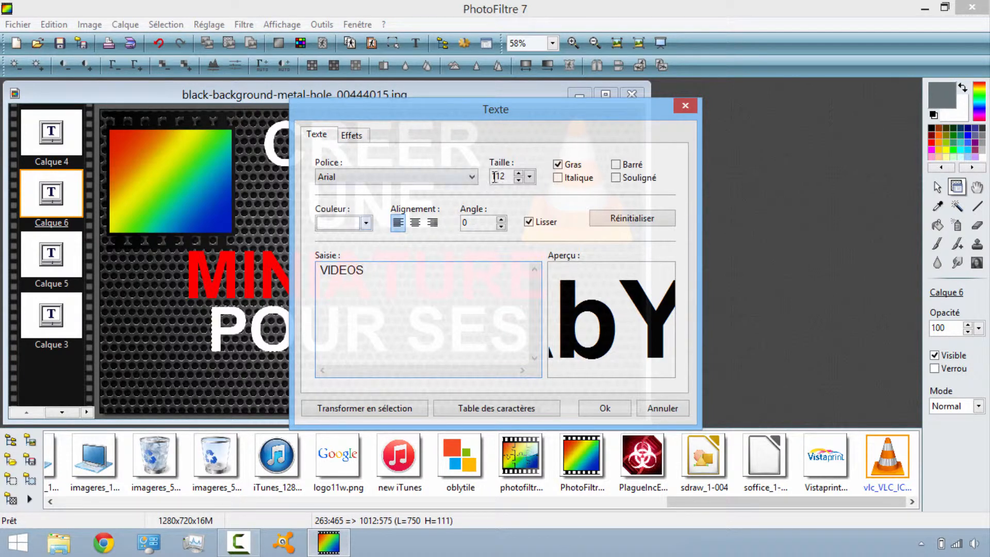
{"action": "left_click", "coordinate": [519, 174]}
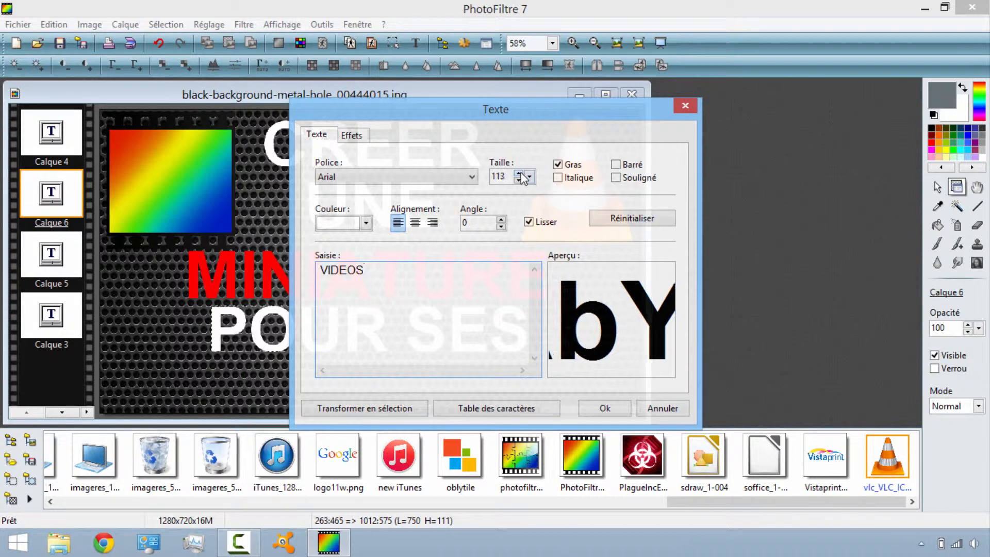
{"action": "left_click", "coordinate": [519, 174]}
{"action": "left_click", "coordinate": [519, 173]}
{"action": "left_click", "coordinate": [519, 174]}
{"action": "left_click", "coordinate": [519, 174]}
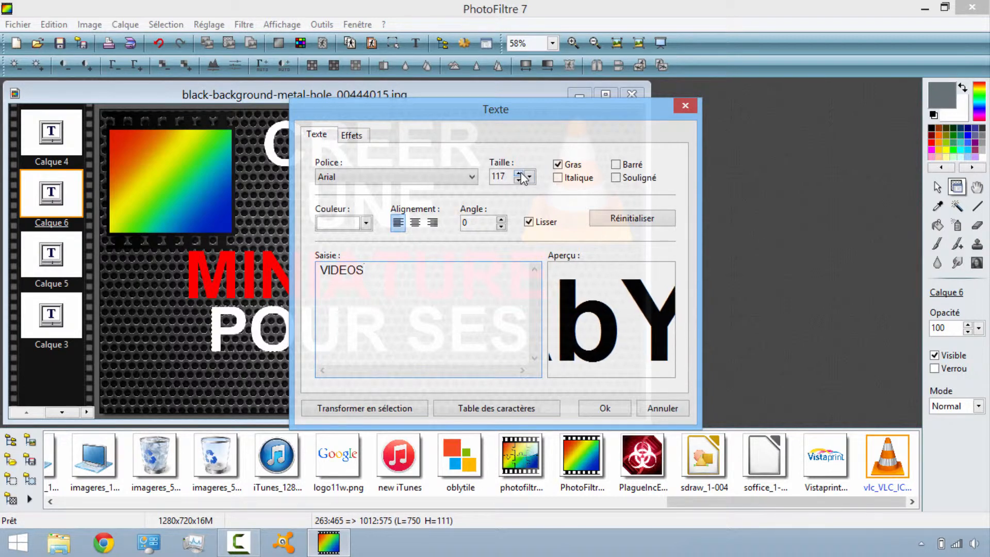
{"action": "left_click", "coordinate": [519, 174]}
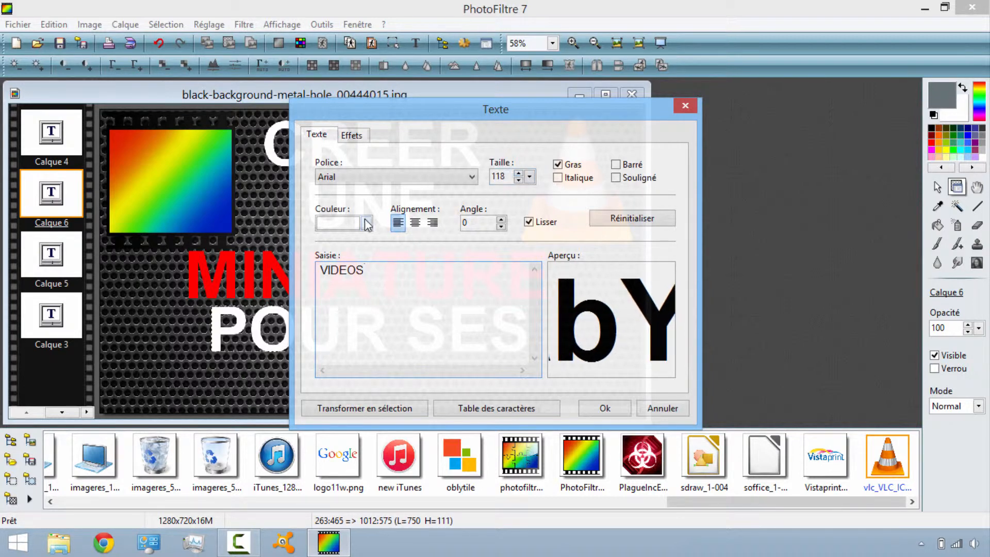
Step: Colour the "VIDEOS" text bright green, insert it, and place it below "POUR SES" near the image's lower edge
{"action": "left_click", "coordinate": [366, 223]}
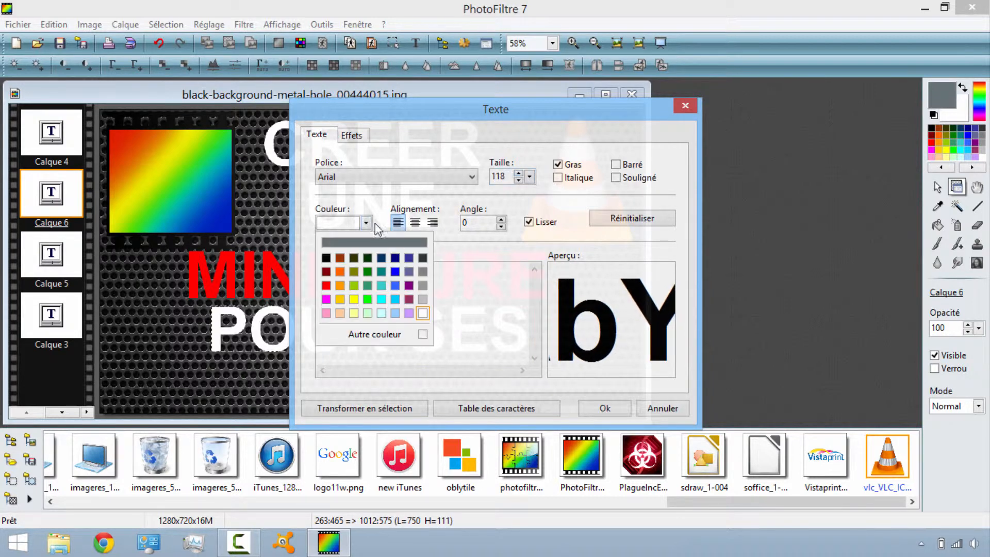
{"action": "left_click", "coordinate": [368, 299]}
{"action": "left_click", "coordinate": [591, 410]}
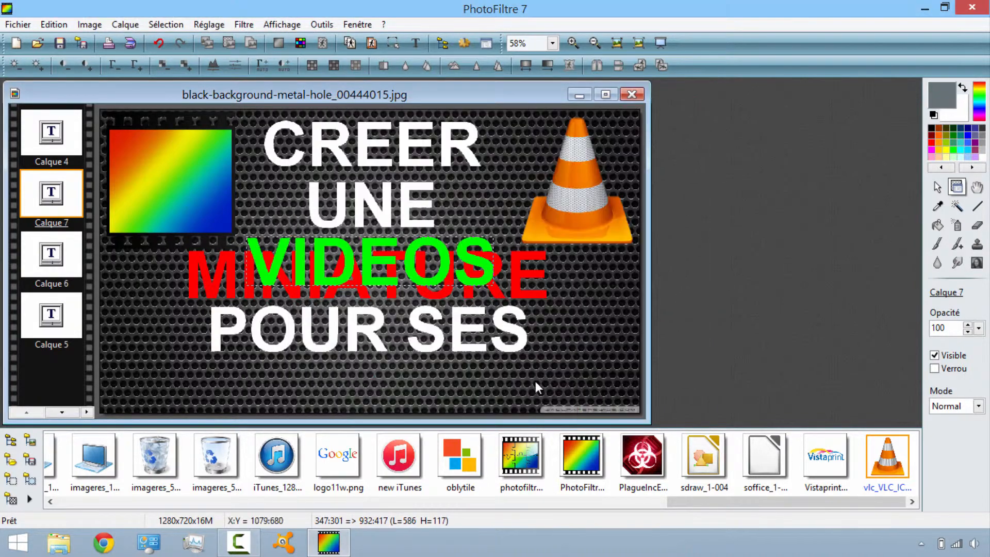
{"action": "left_click_drag", "start_coordinate": [385, 265], "coordinate": [379, 385]}
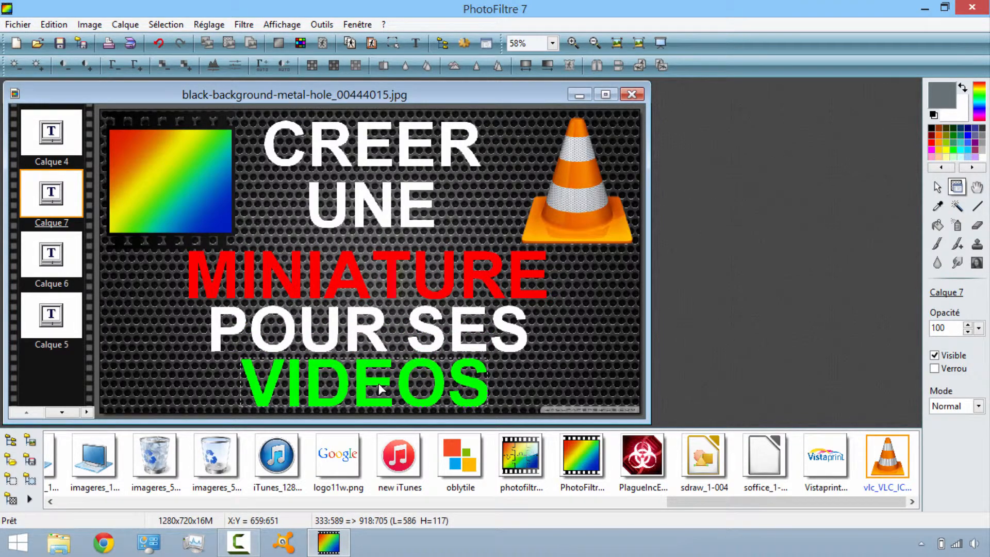
{"action": "left_click_drag", "start_coordinate": [380, 383], "coordinate": [380, 392]}
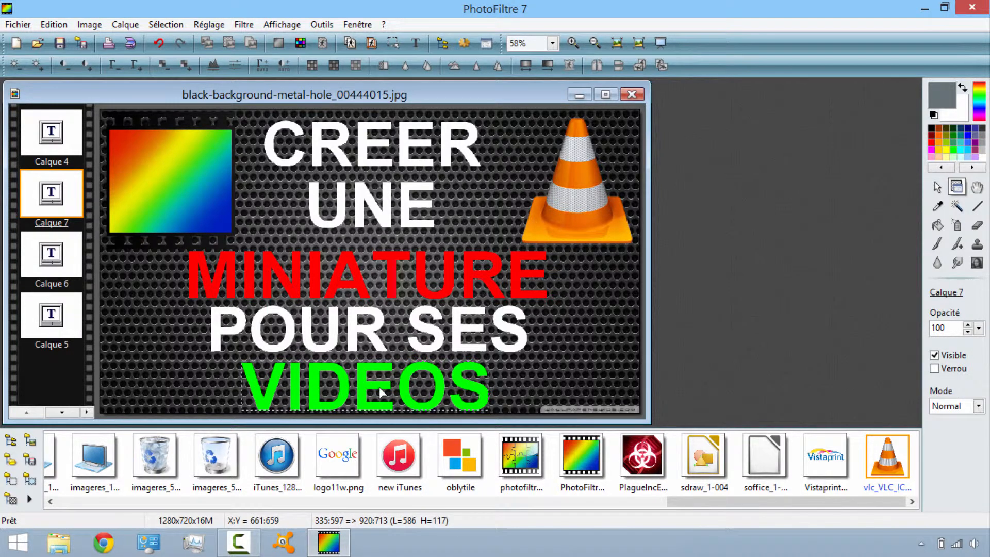
Step: Shift the "POUR SES", "MINIATURE", "UNE" and "CREER" text layers slightly downward to rebalance the title lines
{"action": "left_click", "coordinate": [380, 350]}
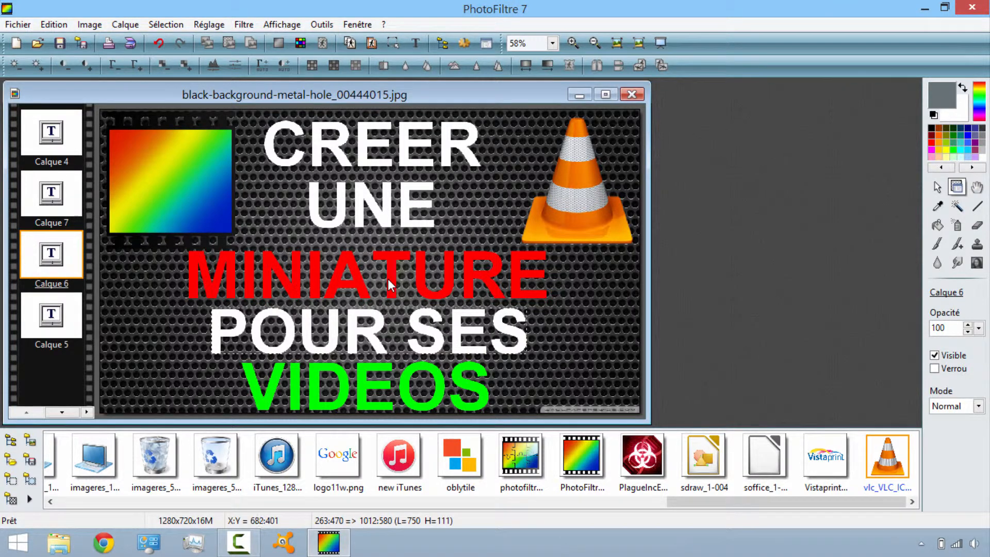
{"action": "left_click_drag", "start_coordinate": [388, 278], "coordinate": [386, 284]}
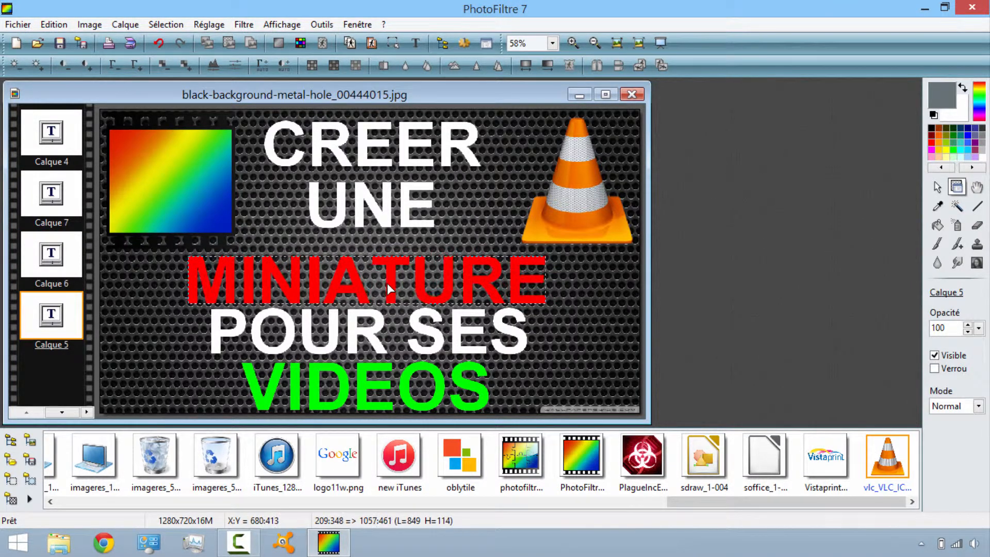
{"action": "left_click", "coordinate": [386, 210]}
{"action": "left_click_drag", "start_coordinate": [387, 210], "coordinate": [387, 212]}
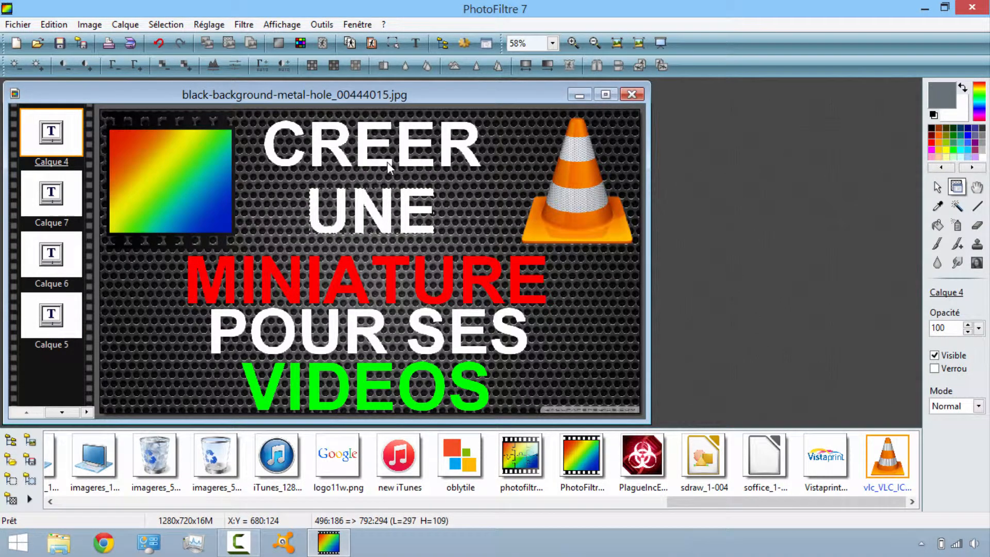
{"action": "left_click_drag", "start_coordinate": [387, 162], "coordinate": [390, 168]}
{"action": "left_click_drag", "start_coordinate": [388, 172], "coordinate": [388, 172]}
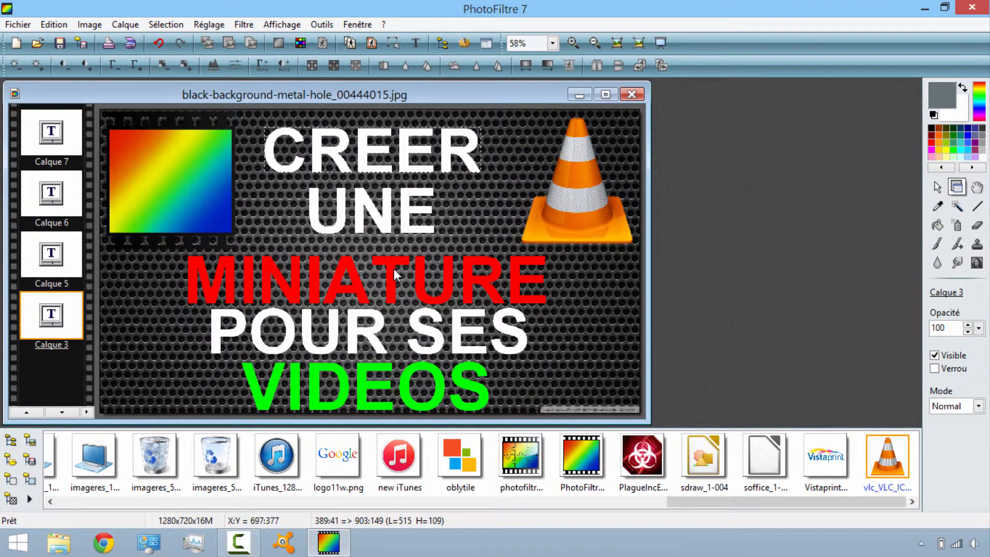
Step: Nudge the "MINIATURE", "POUR SES" and "VIDEOS" text layers slightly upward to even out the line spacing
{"action": "left_click_drag", "start_coordinate": [391, 273], "coordinate": [391, 266]}
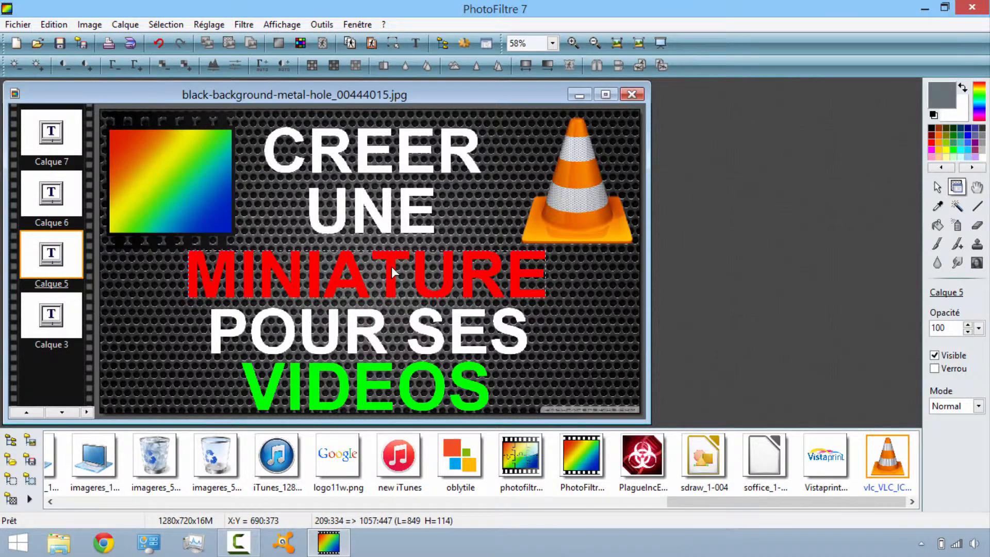
{"action": "left_click", "coordinate": [351, 342]}
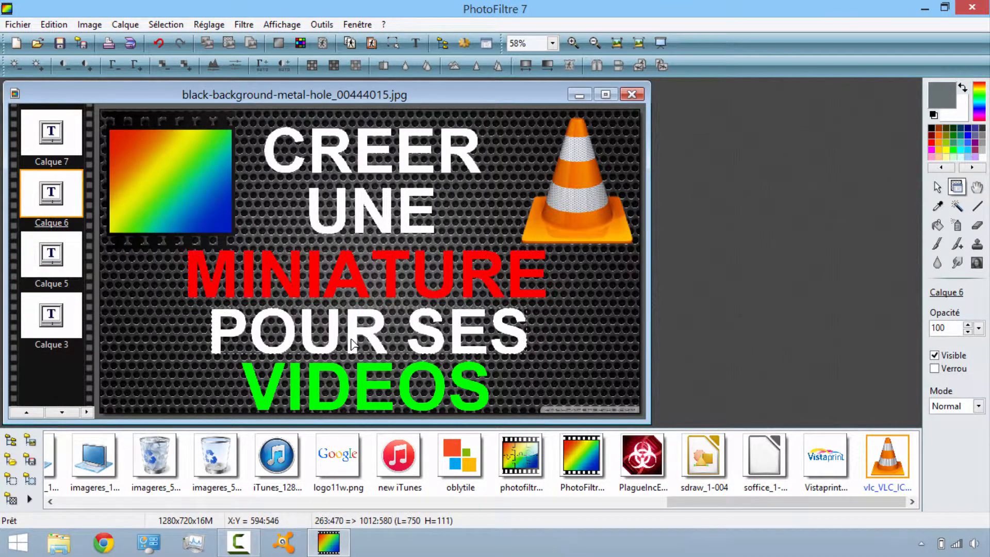
{"action": "left_click", "coordinate": [361, 374]}
{"action": "left_click_drag", "start_coordinate": [361, 374], "coordinate": [361, 372]}
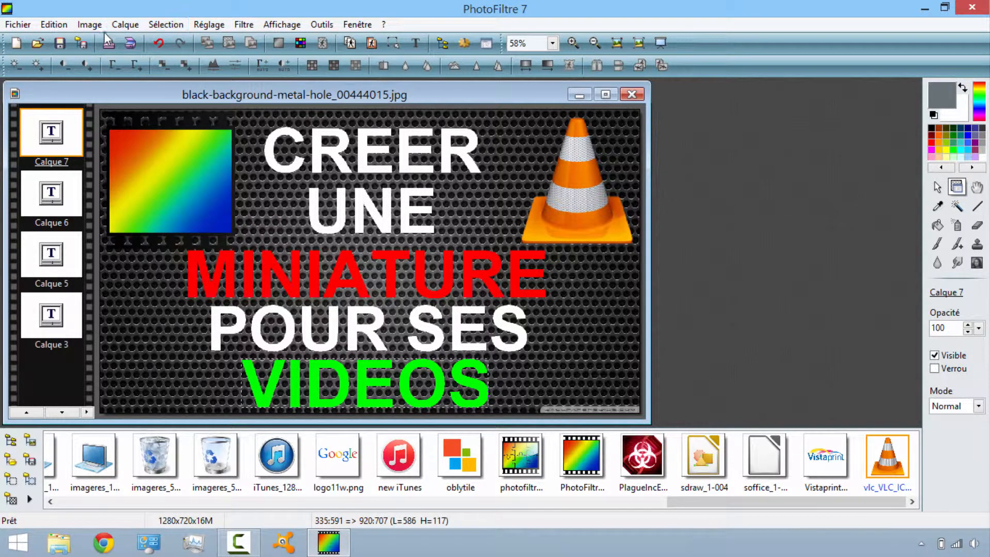
Step: Start saving the thumbnail as a new file and choose PNG as the file type
{"action": "left_click", "coordinate": [81, 46]}
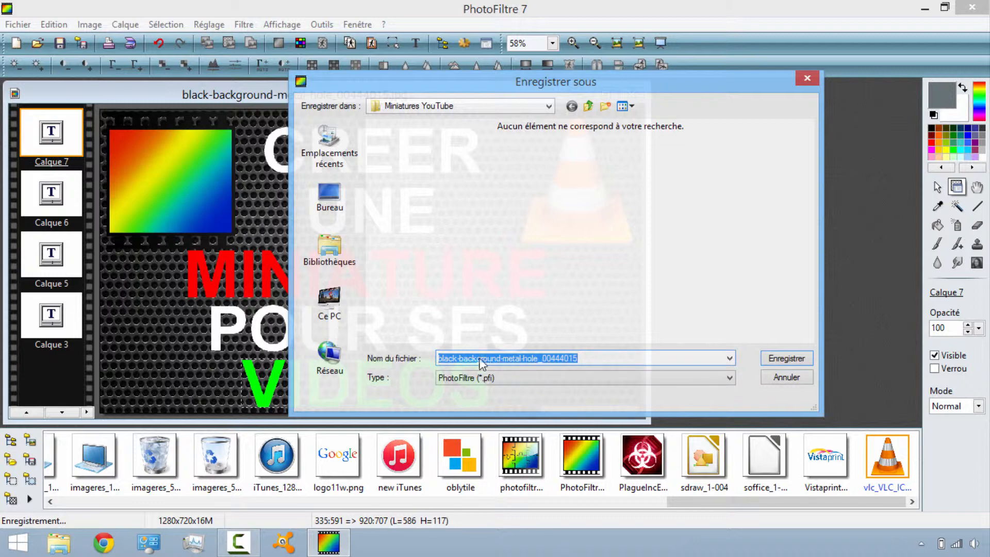
{"action": "left_click", "coordinate": [481, 380]}
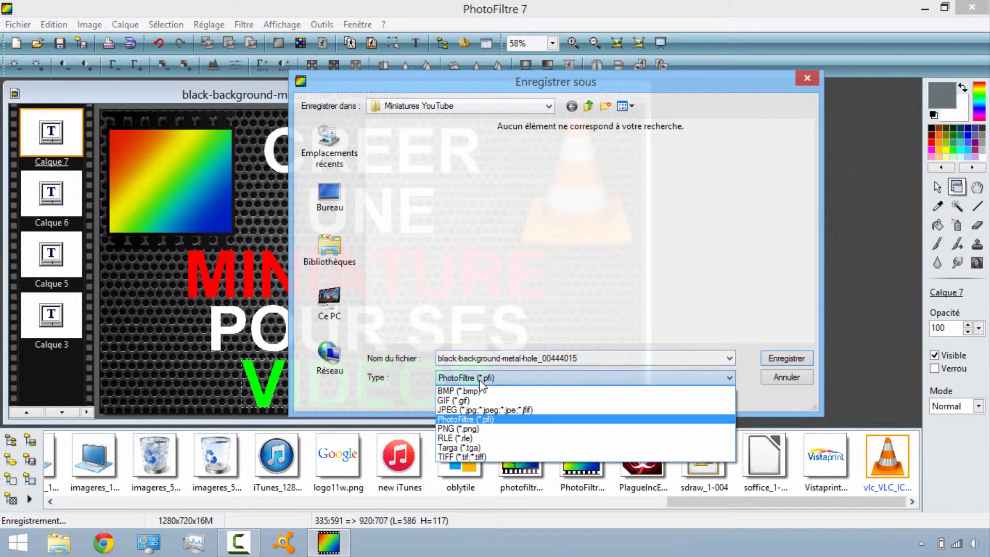
{"action": "left_click", "coordinate": [484, 411]}
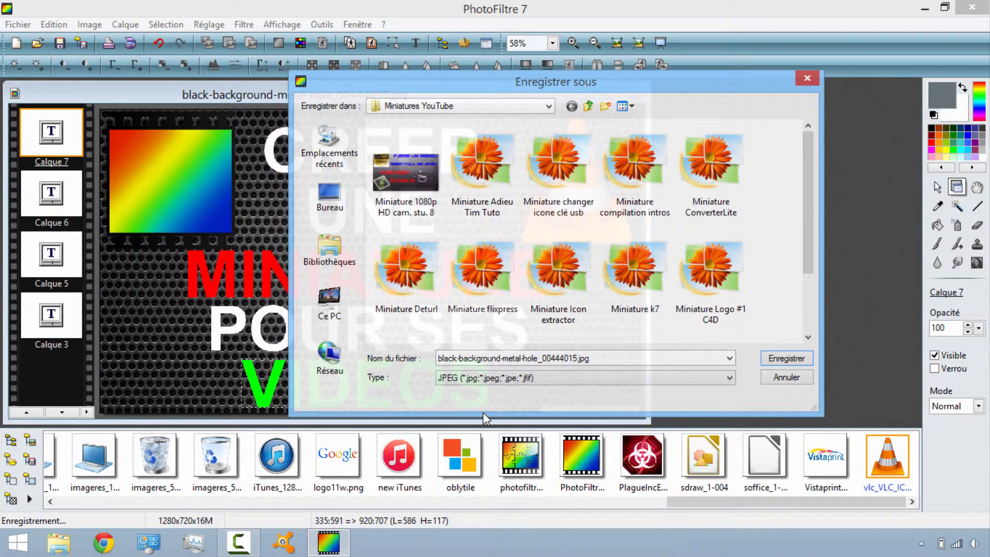
{"action": "left_click", "coordinate": [504, 380]}
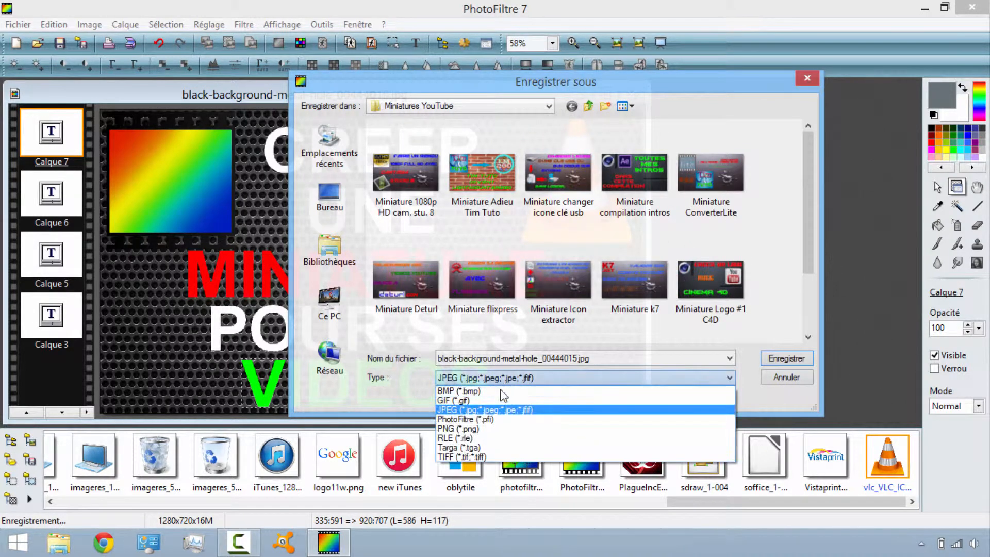
{"action": "left_click", "coordinate": [477, 429]}
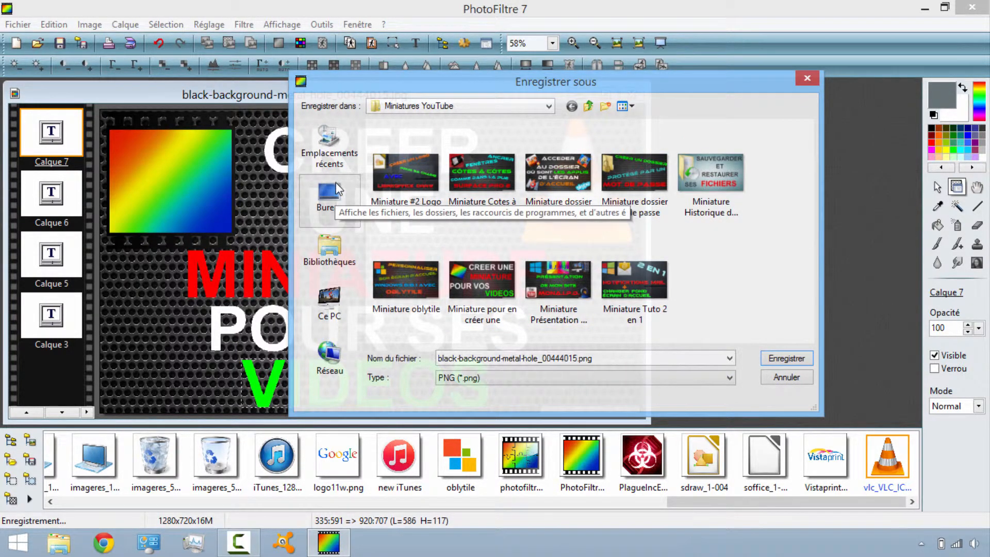
Step: Save the image to the desktop as "MINIATURE PHOTOFILTRE YOUTUBE", accepting a format without layers
{"action": "left_click", "coordinate": [337, 191]}
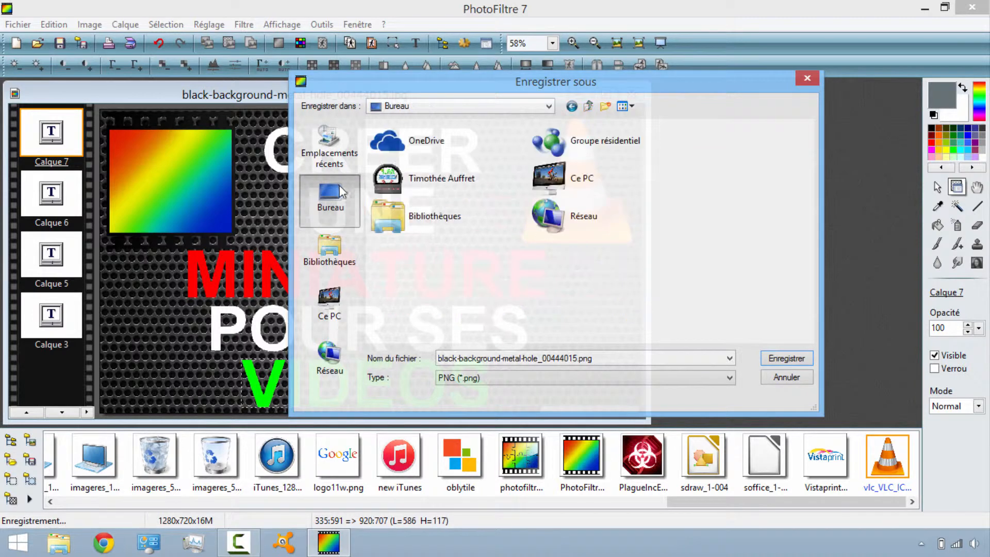
{"action": "left_click", "coordinate": [650, 356]}
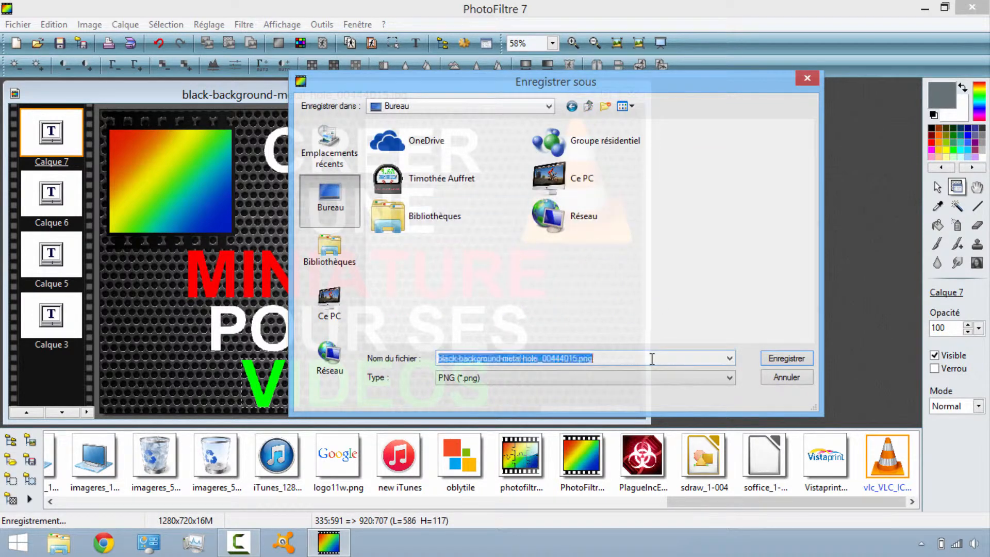
{"action": "type", "text": "M"}
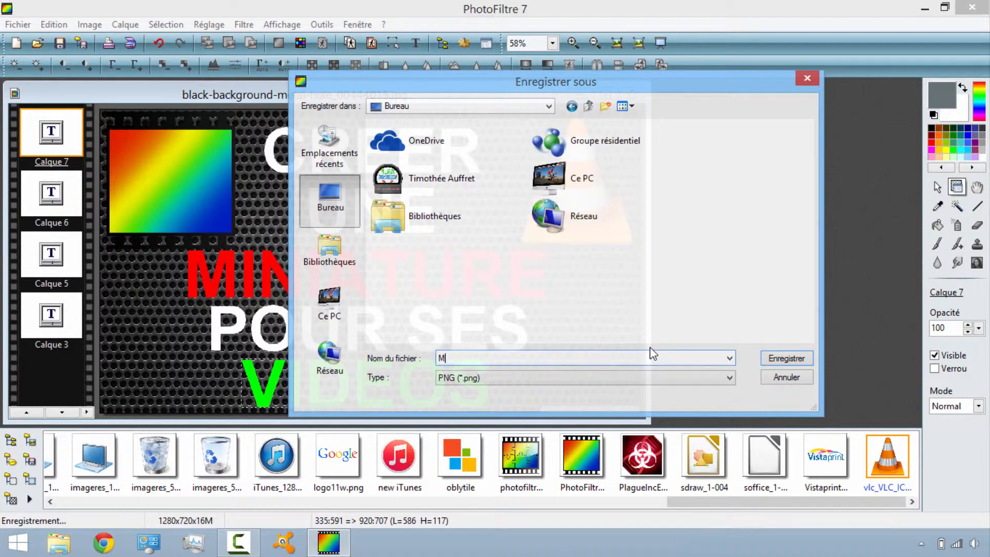
{"action": "type", "text": "INIATURE PHOTOFILTRE"}
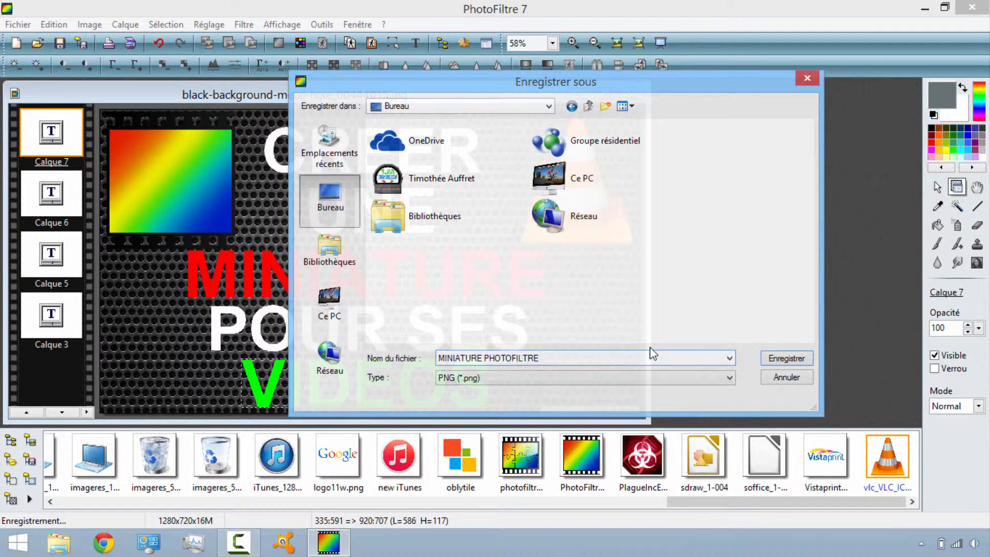
{"action": "type", "text": " YOUTUBE"}
{"action": "left_click", "coordinate": [773, 361]}
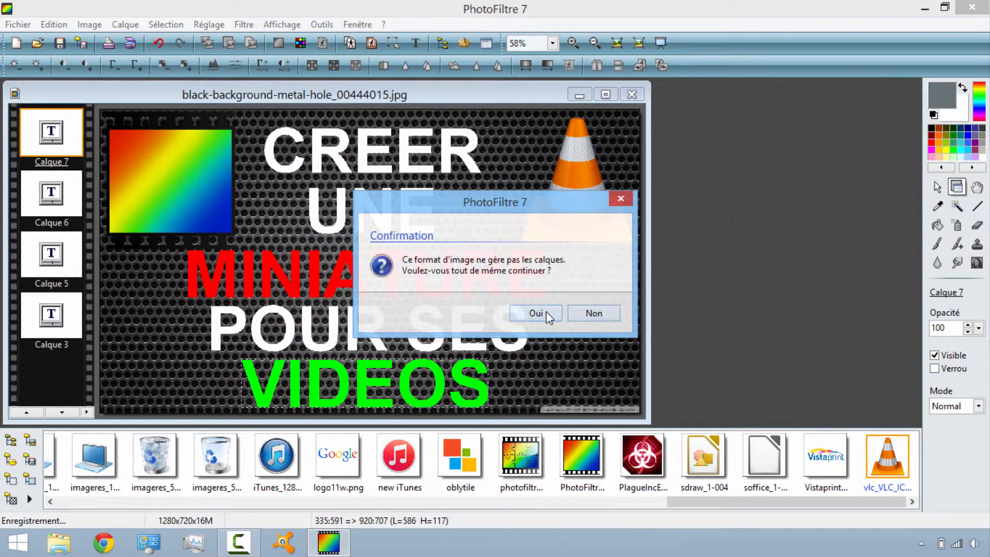
{"action": "left_click", "coordinate": [536, 314]}
{"action": "left_click", "coordinate": [531, 294]}
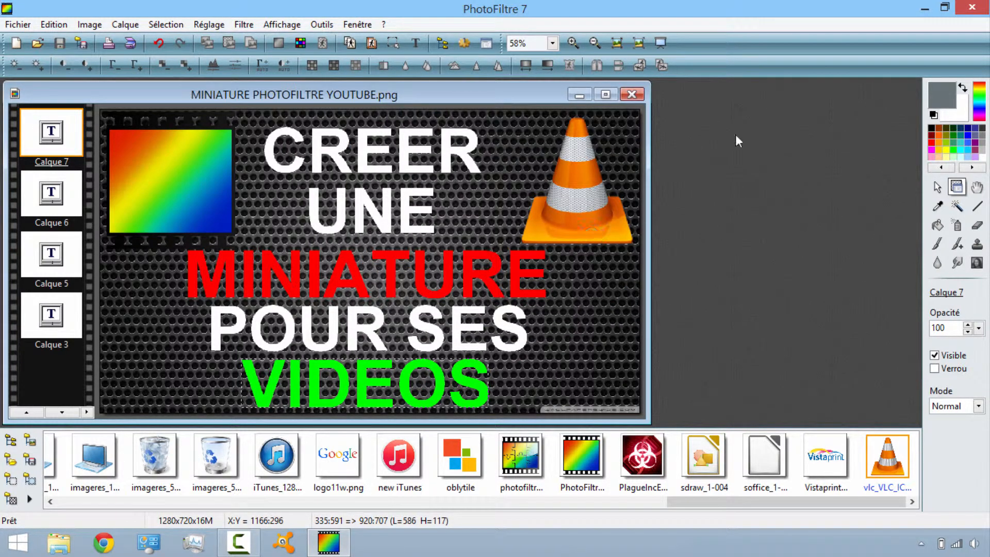
Step: Close the image editor, move the saved thumbnail file to the middle of the desktop, and open it in Photo Gallery
{"action": "left_click", "coordinate": [978, 12]}
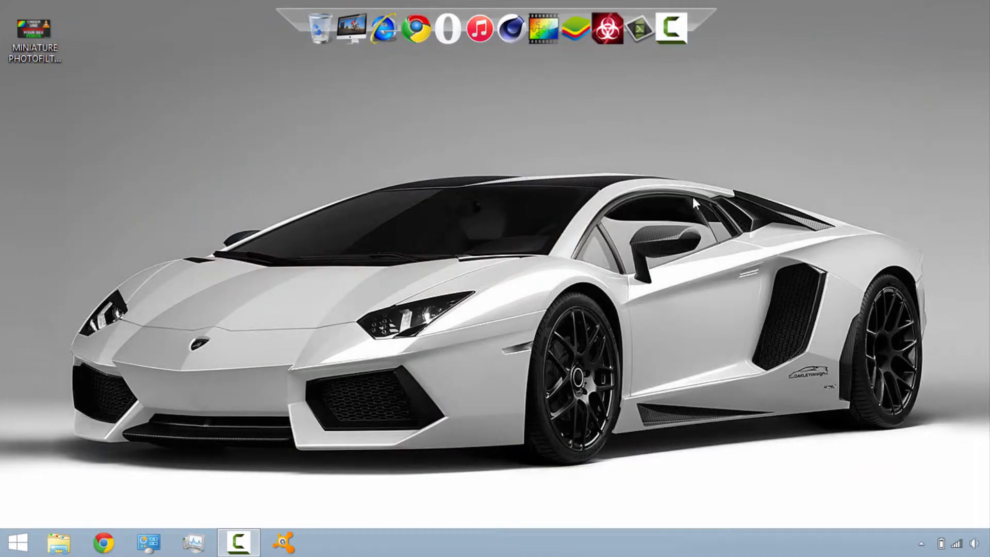
{"action": "left_click_drag", "start_coordinate": [23, 25], "coordinate": [465, 250]}
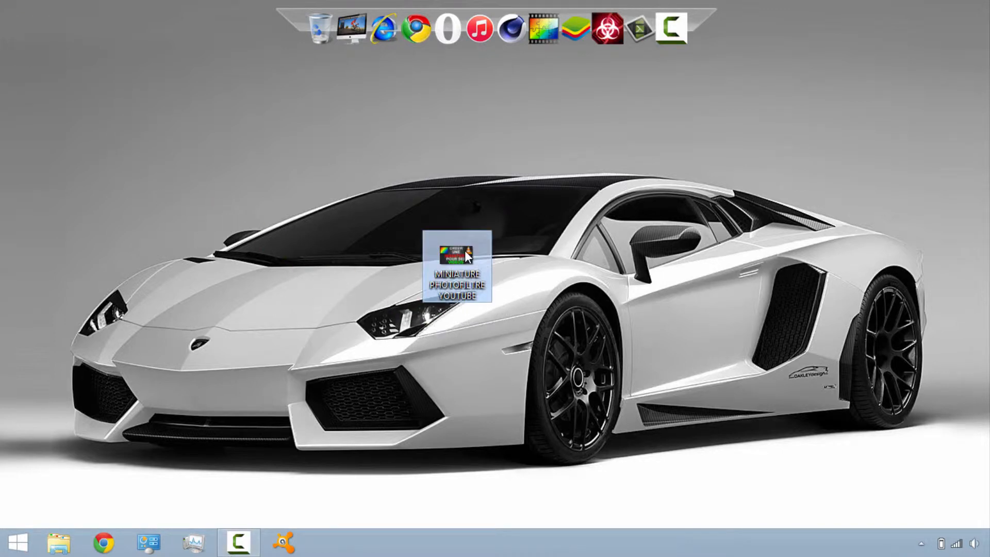
{"action": "double_click", "coordinate": [465, 250]}
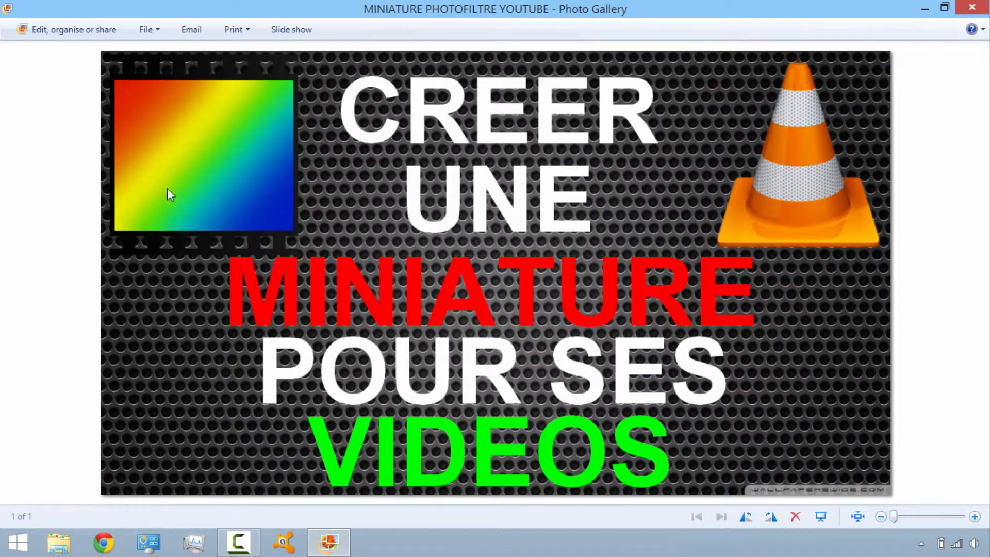
Step: Examine the finished thumbnail up close, checking the title lettering and the VLC cone icon
{"action": "scroll", "coordinate": [481, 311], "scroll_direction": "up", "scroll_amount": 6}
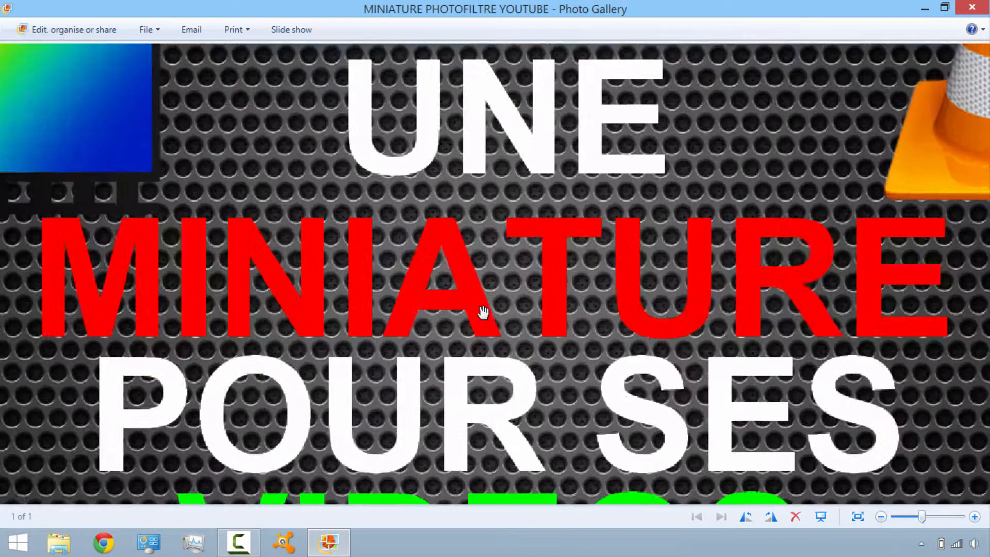
{"action": "scroll", "coordinate": [443, 237], "scroll_direction": "down", "scroll_amount": 6}
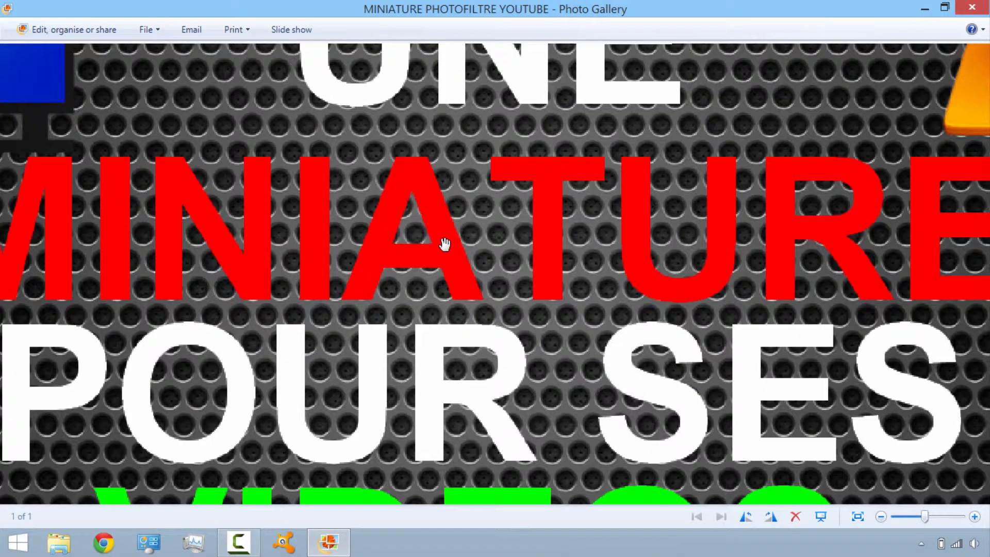
{"action": "scroll", "coordinate": [478, 285], "scroll_direction": "up", "scroll_amount": 6}
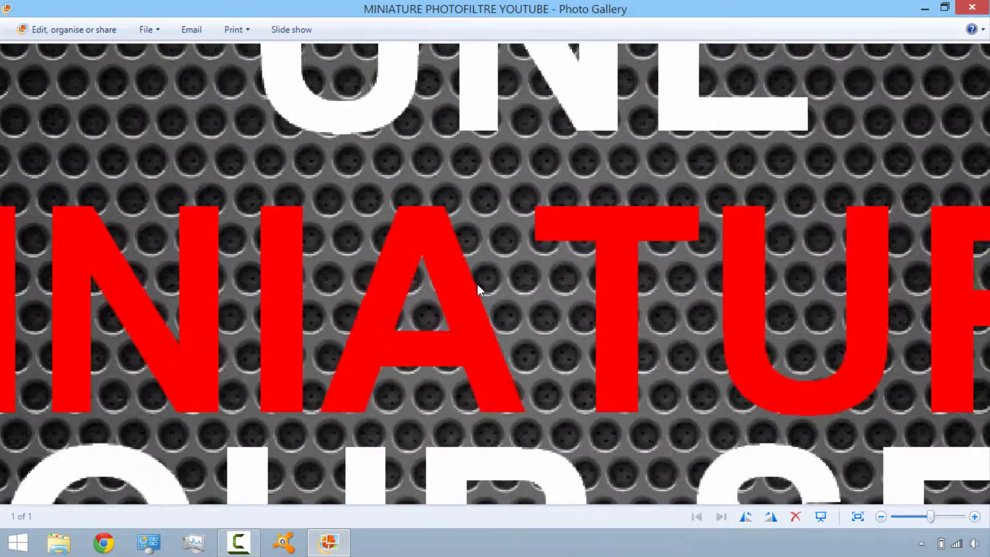
{"action": "scroll", "coordinate": [471, 292], "scroll_direction": "down", "scroll_amount": 6}
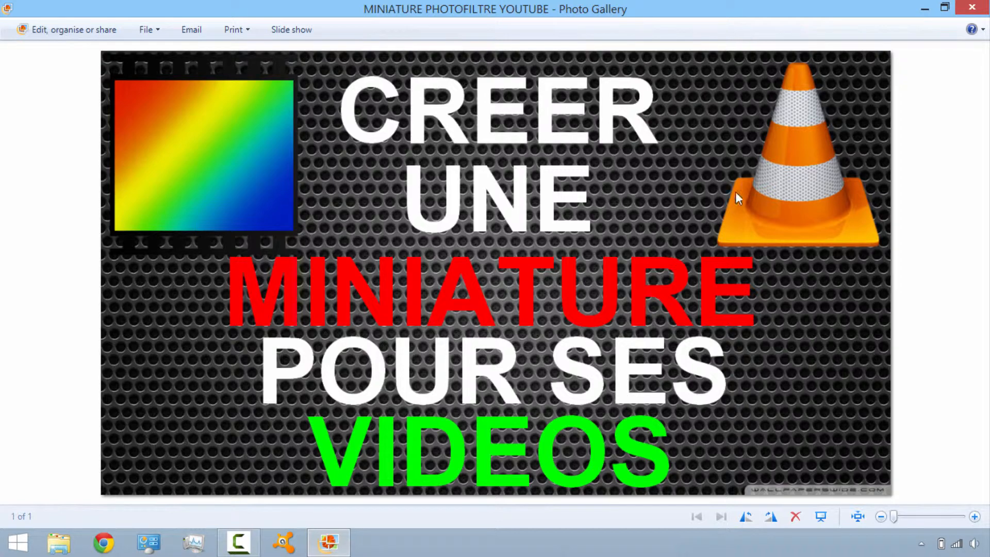
{"action": "scroll", "coordinate": [797, 190], "scroll_direction": "up", "scroll_amount": 3}
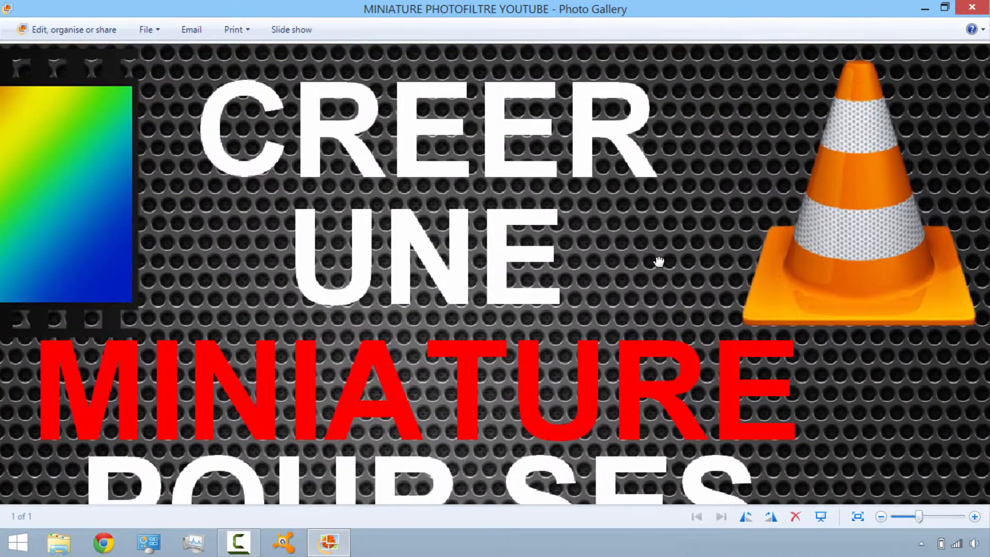
{"action": "scroll", "coordinate": [892, 227], "scroll_direction": "up", "scroll_amount": 3}
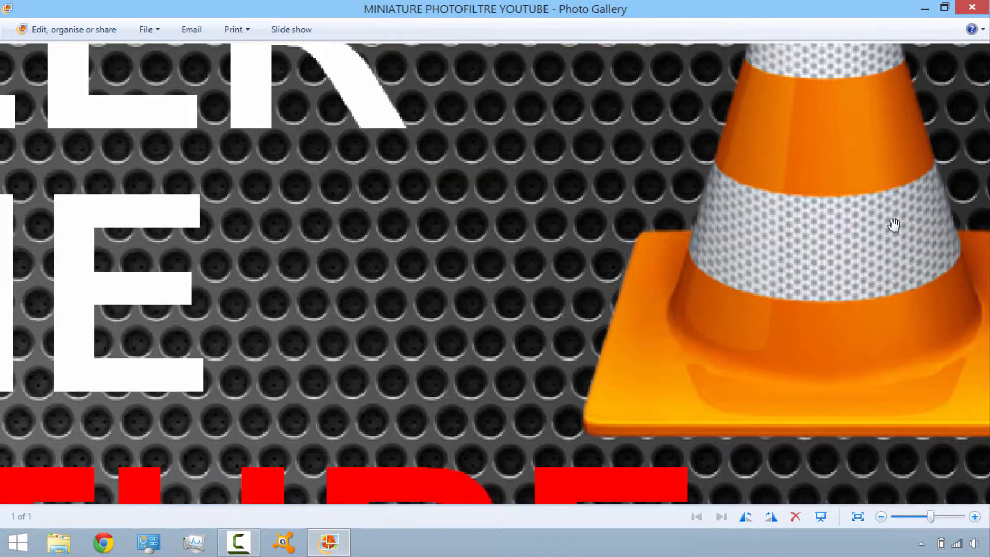
Step: View the whole finished thumbnail once more, with its full title and both icons
{"action": "scroll", "coordinate": [856, 243], "scroll_direction": "down", "scroll_amount": 5}
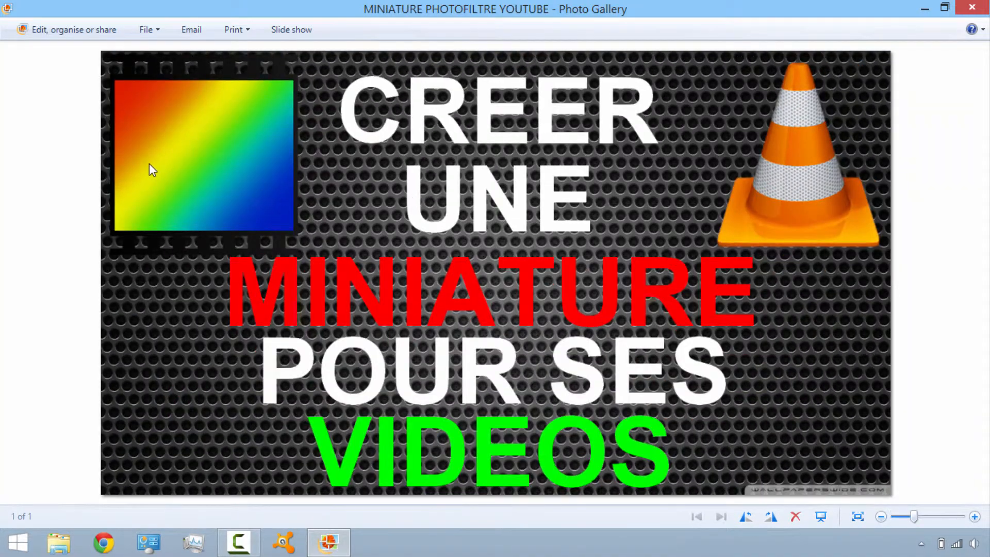
{"action": "scroll", "coordinate": [150, 163], "scroll_direction": "up", "scroll_amount": 5}
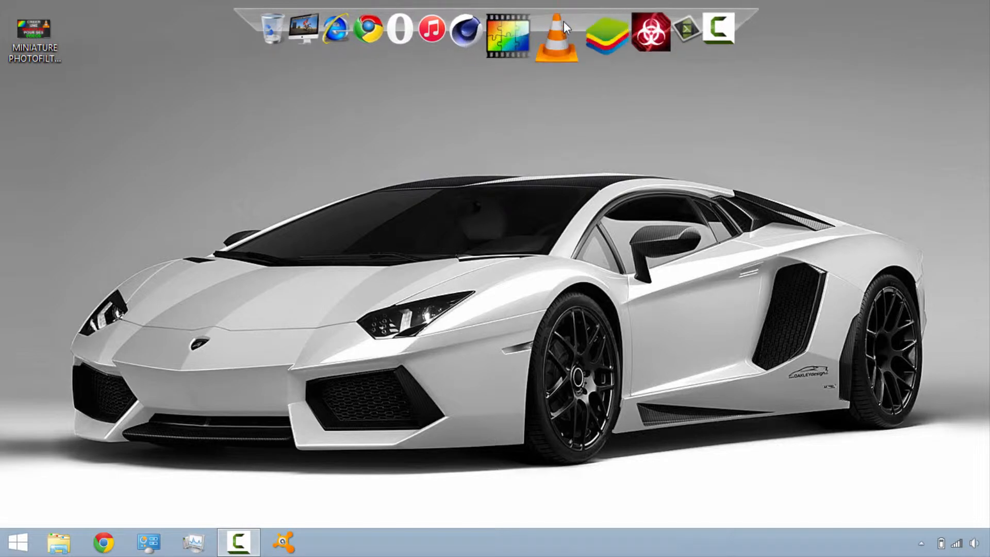
Step: Switch to VLC media player and bring up the dialog for opening a media file
{"action": "left_click", "coordinate": [560, 45]}
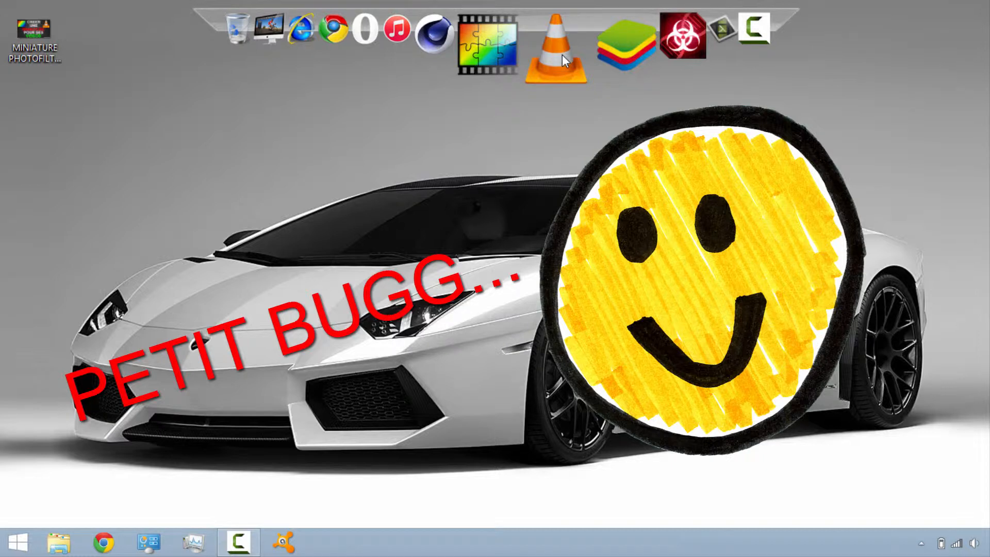
{"action": "left_click", "coordinate": [562, 55]}
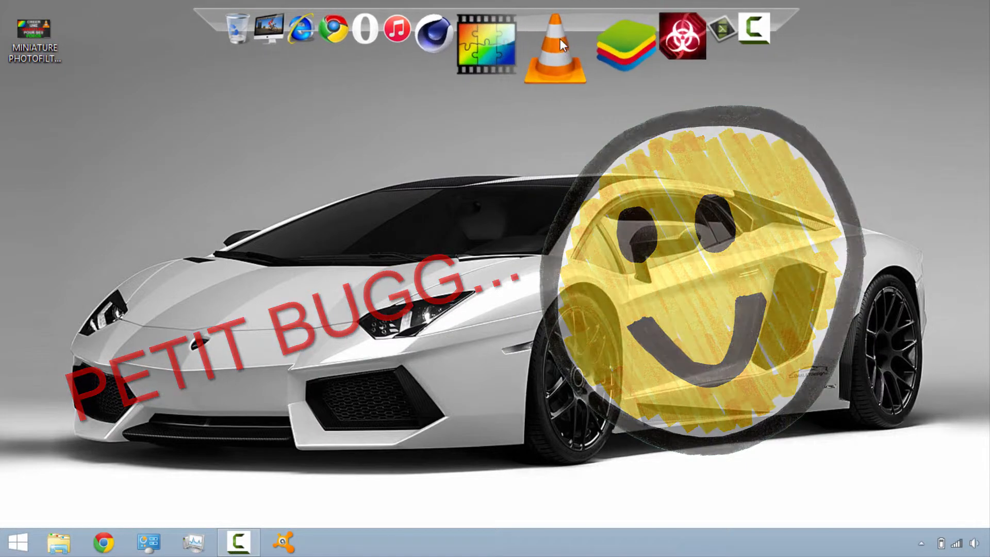
{"action": "left_click", "coordinate": [560, 38]}
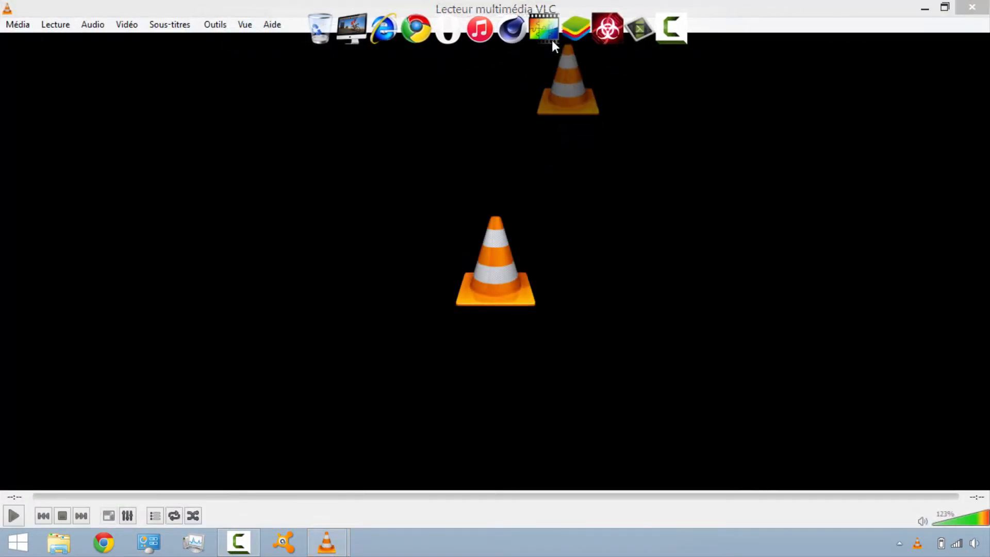
{"action": "left_click", "coordinate": [173, 6]}
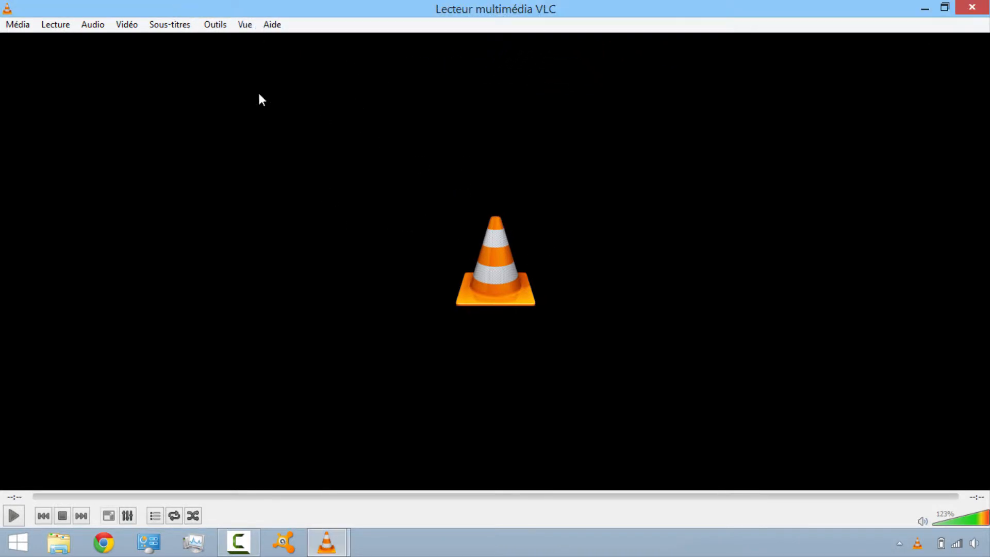
{"action": "left_click", "coordinate": [17, 24]}
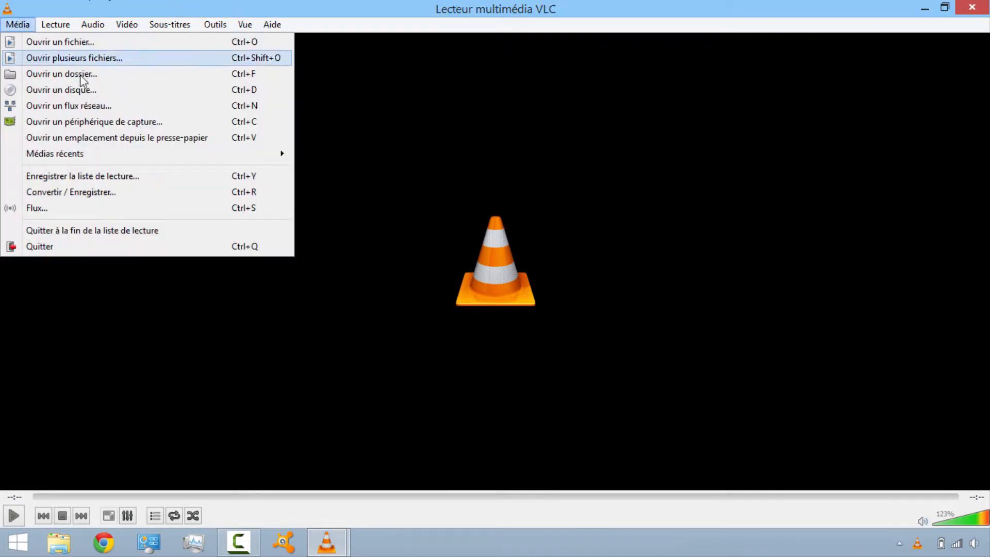
{"action": "left_click", "coordinate": [72, 45]}
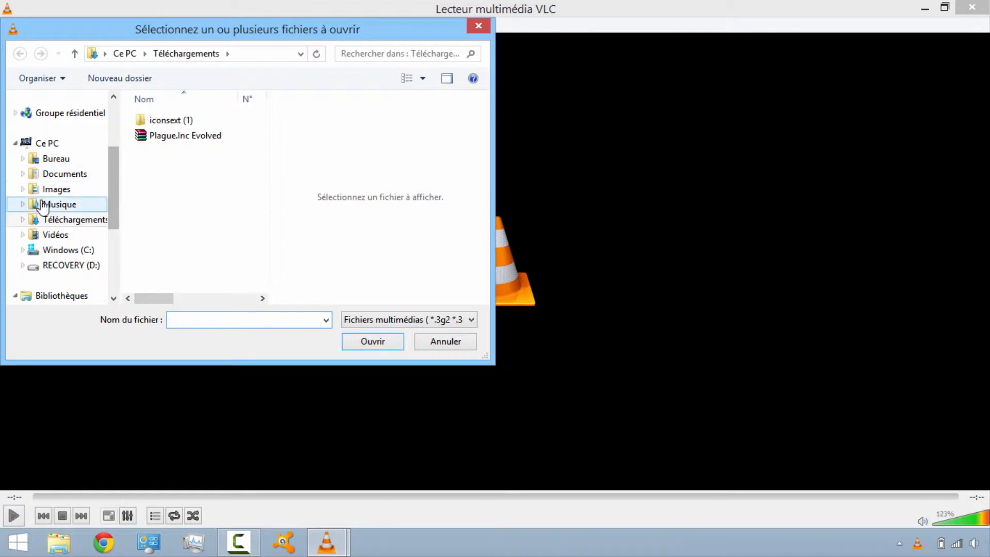
Step: Browse from the Vidéos folder through YouTube and LightMountain280 to the Tutoriels folder
{"action": "left_click", "coordinate": [70, 239]}
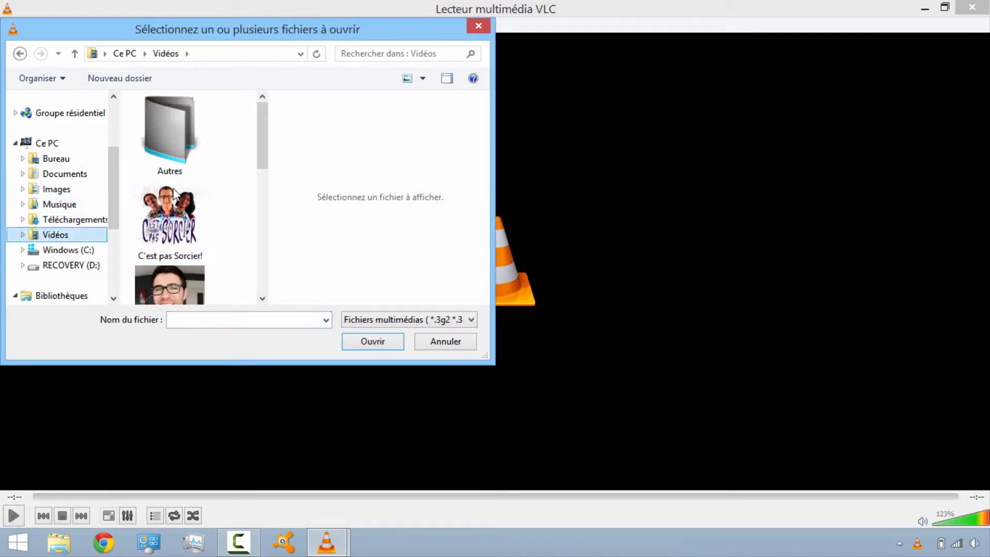
{"action": "scroll", "coordinate": [265, 164], "scroll_direction": "down", "scroll_amount": 1}
{"action": "left_click_drag", "start_coordinate": [265, 164], "coordinate": [271, 263]}
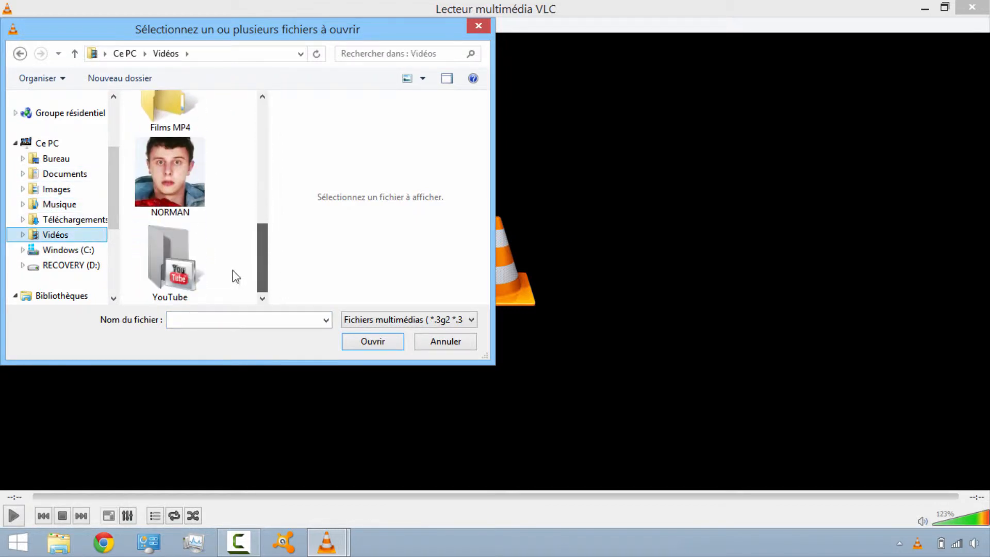
{"action": "left_click", "coordinate": [191, 268]}
{"action": "double_click", "coordinate": [190, 262]}
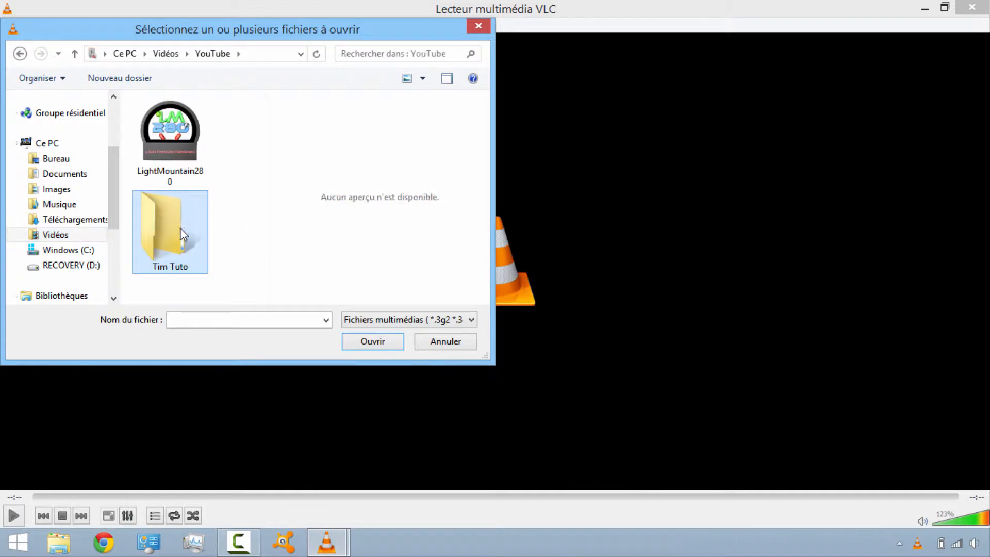
{"action": "double_click", "coordinate": [156, 153]}
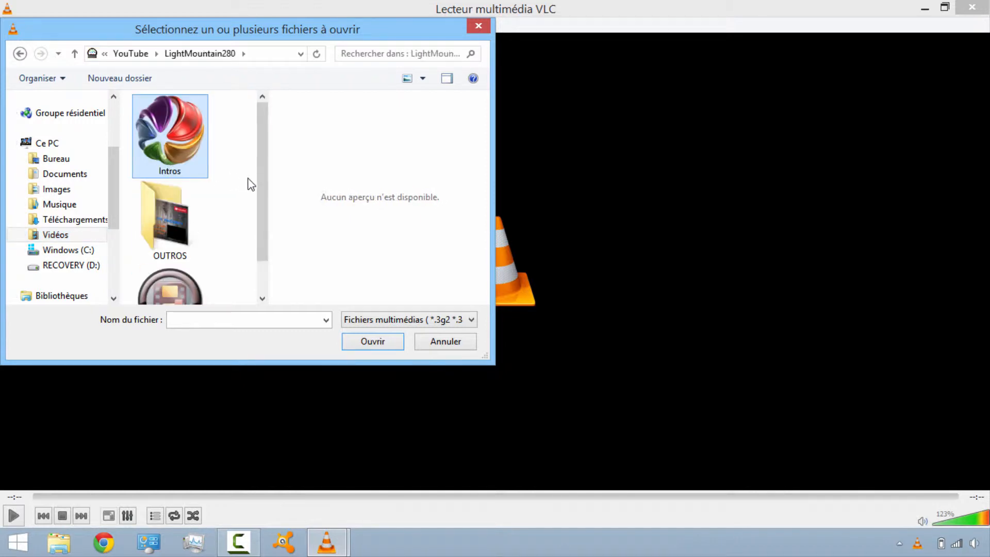
{"action": "scroll", "coordinate": [262, 194], "scroll_direction": "down", "scroll_amount": 2}
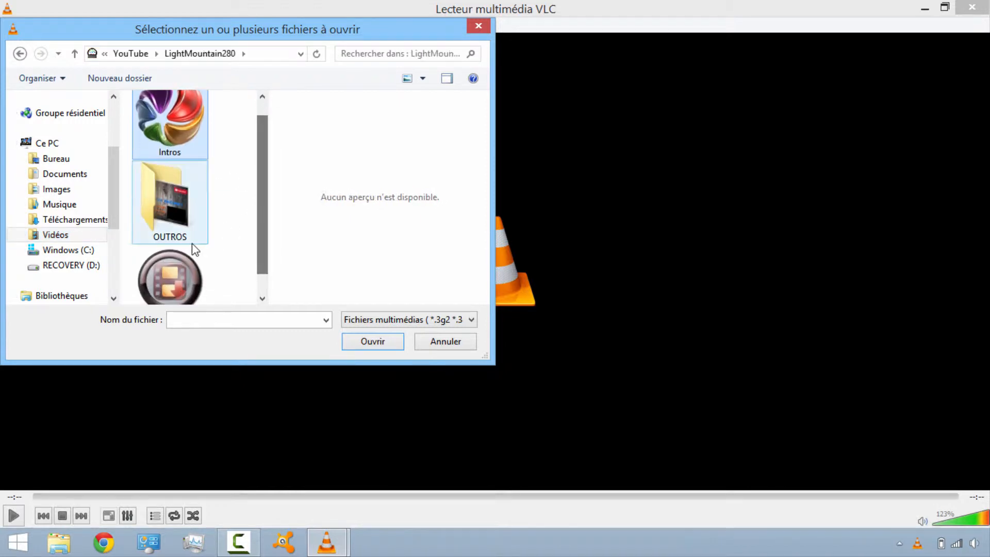
{"action": "left_click", "coordinate": [159, 287]}
{"action": "double_click", "coordinate": [159, 286]}
{"action": "left_click", "coordinate": [160, 284]}
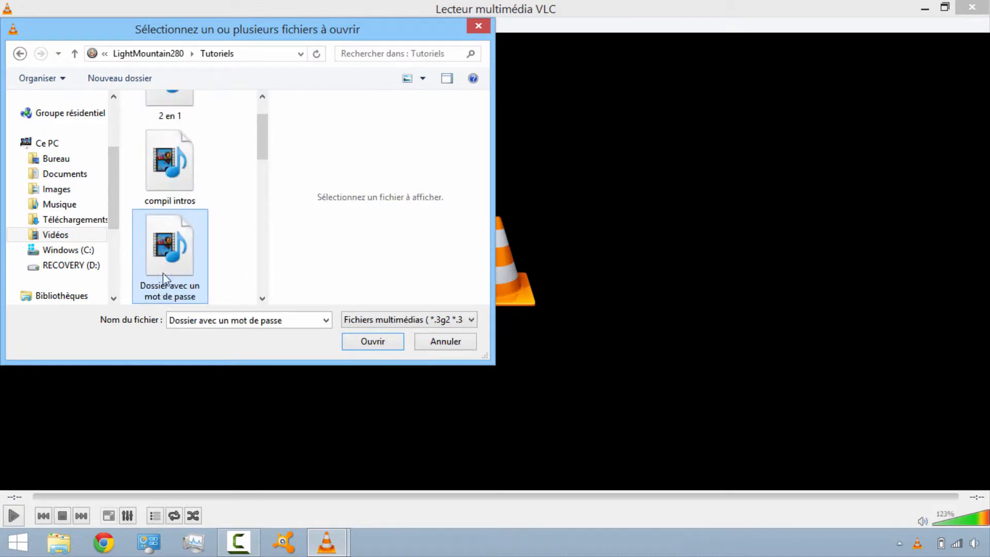
Step: Open the video "tuto logo Vistaprint" and pause it at 00:01, on the frame with the LM280 logo
{"action": "scroll", "coordinate": [263, 143], "scroll_direction": "up", "scroll_amount": 1}
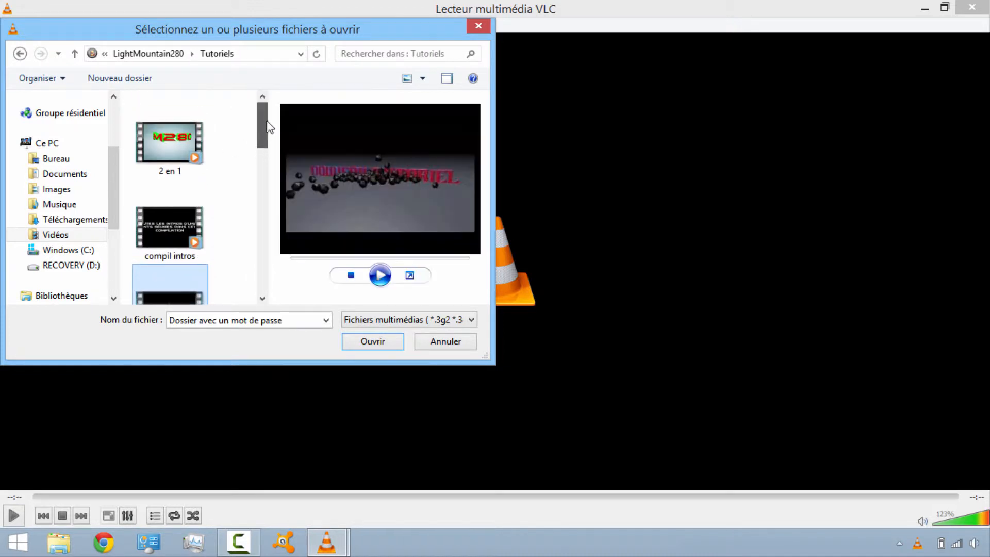
{"action": "mouse_move", "coordinate": [275, 135]}
{"action": "left_mouse_down"}
{"action": "mouse_move", "coordinate": [266, 261]}
{"action": "mouse_move", "coordinate": [264, 231]}
{"action": "left_mouse_up"}
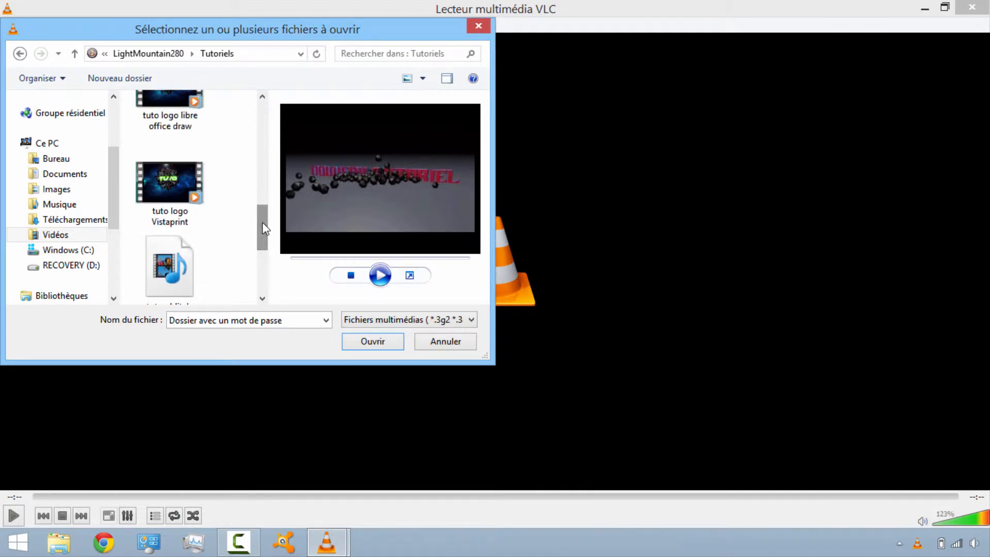
{"action": "left_click", "coordinate": [171, 171]}
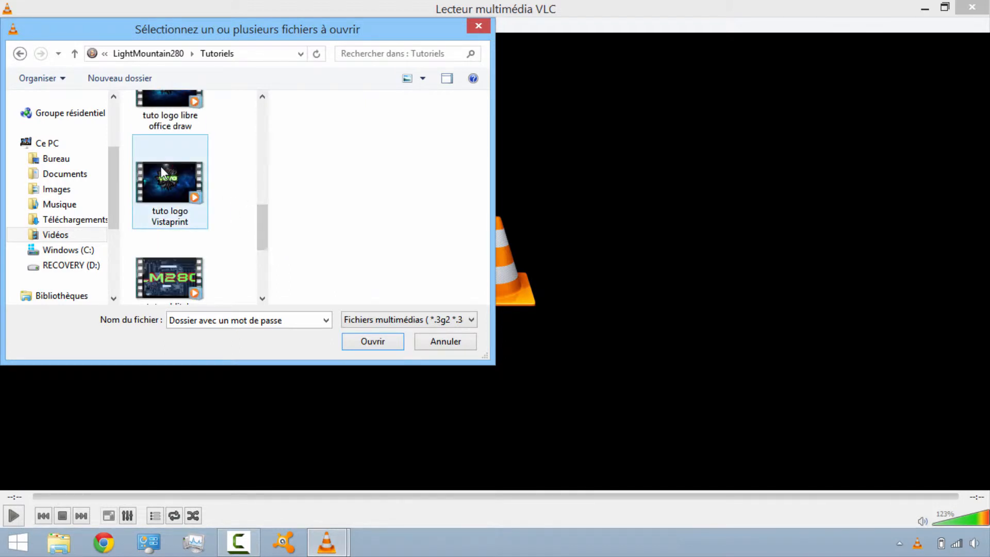
{"action": "double_click", "coordinate": [160, 165]}
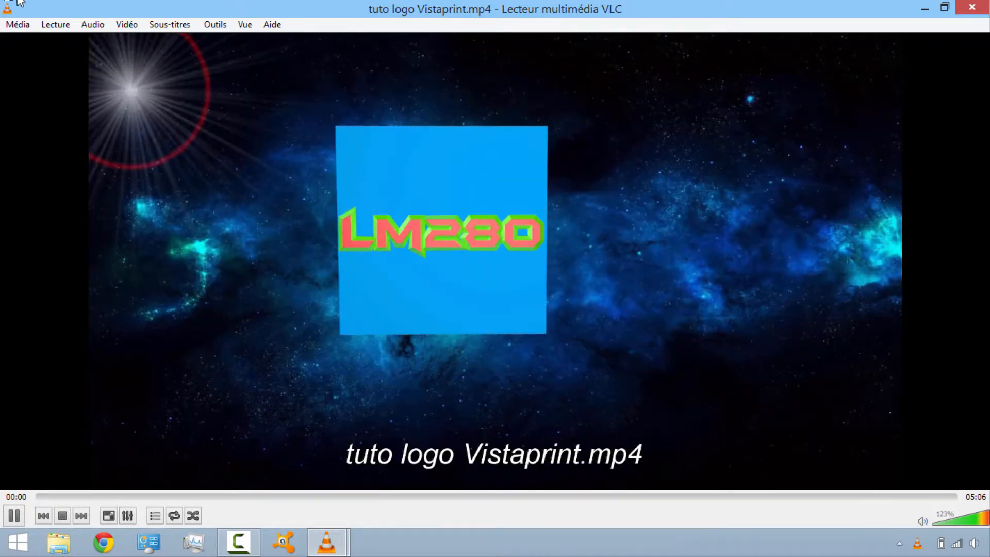
{"action": "left_click", "coordinate": [14, 515]}
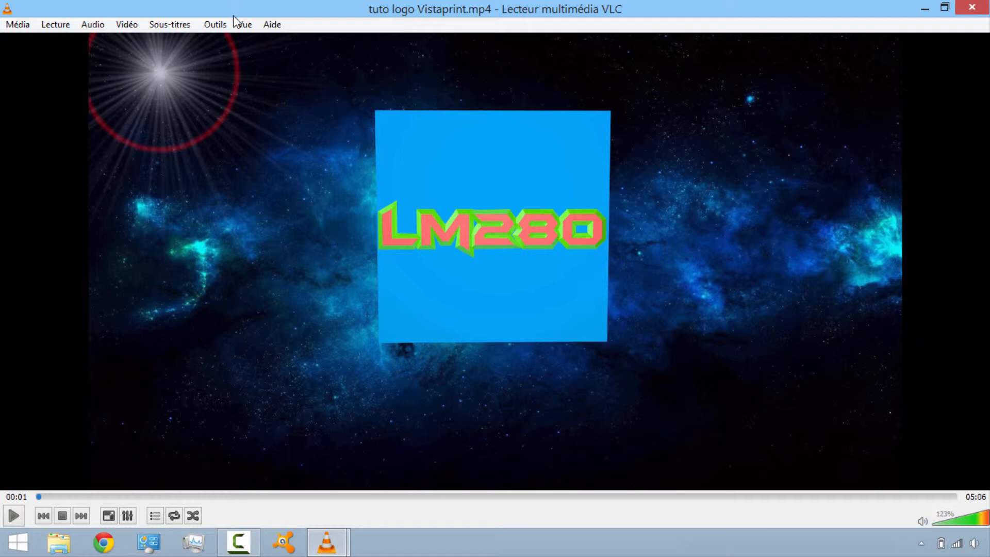
Step: Take a snapshot of the paused video frame
{"action": "left_click", "coordinate": [217, 28]}
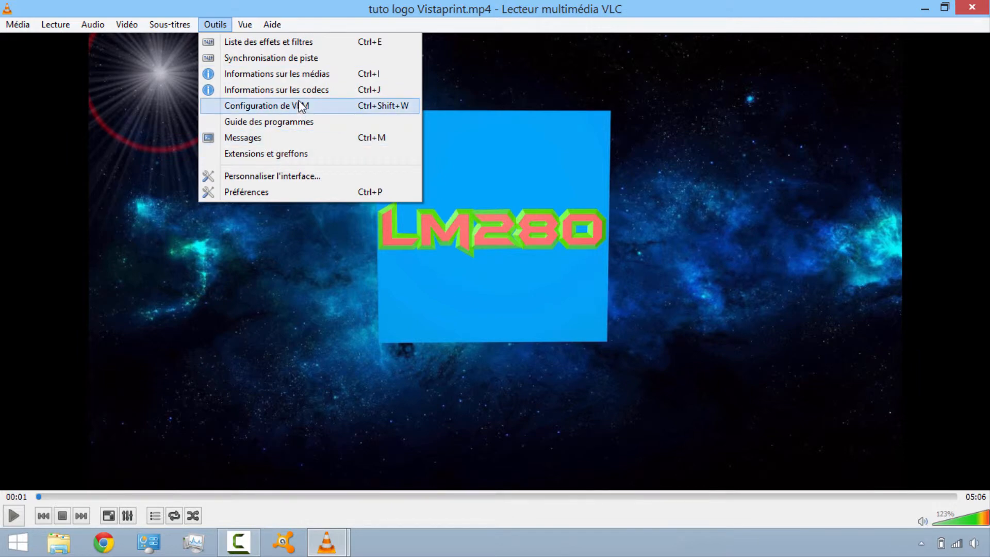
{"action": "left_click", "coordinate": [253, 29]}
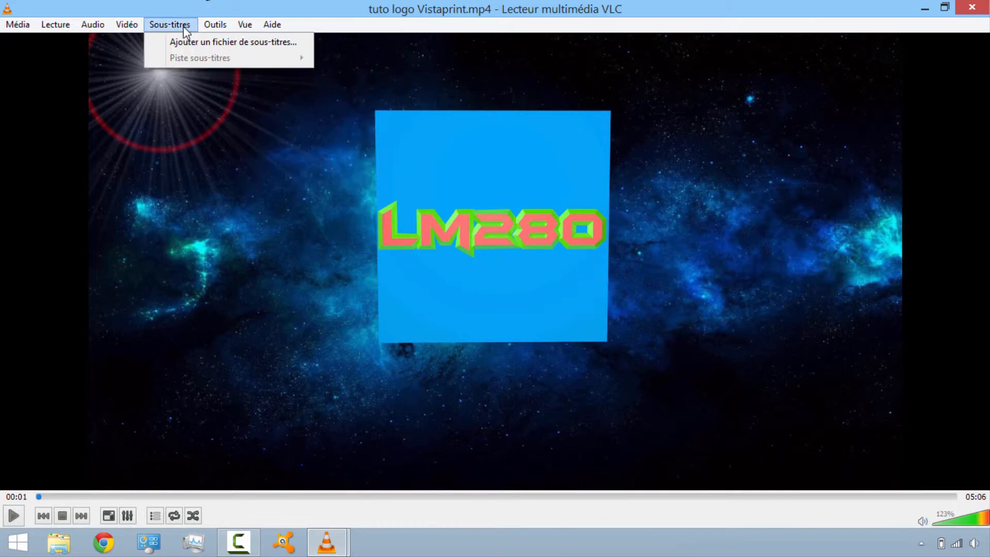
{"action": "mouse_move", "coordinate": [131, 31]}
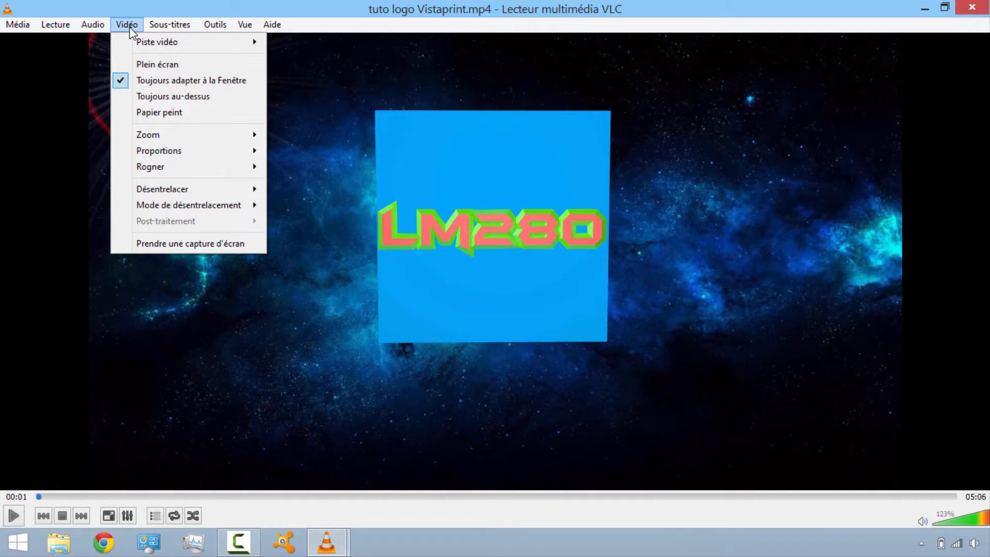
{"action": "left_click", "coordinate": [130, 29]}
{"action": "left_click", "coordinate": [130, 28]}
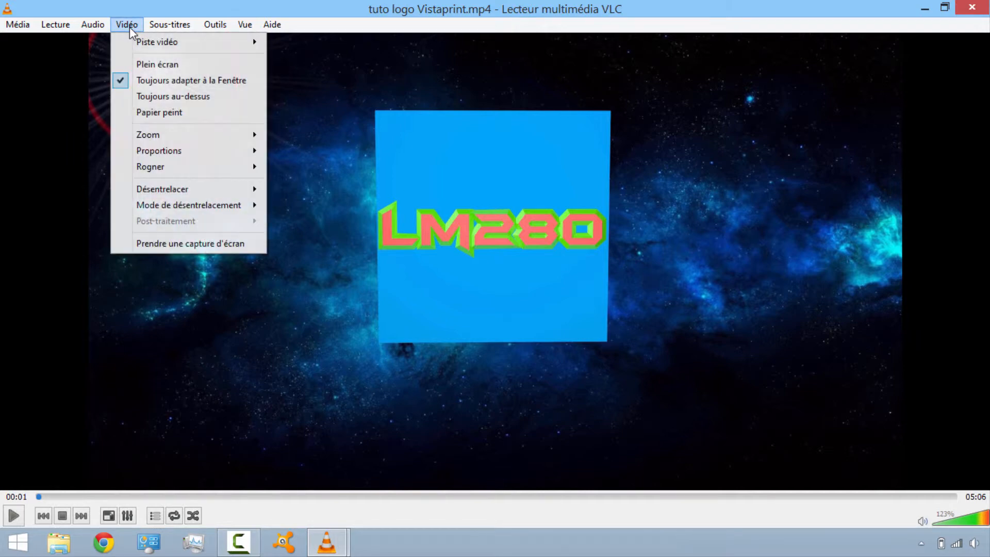
{"action": "left_click", "coordinate": [165, 240]}
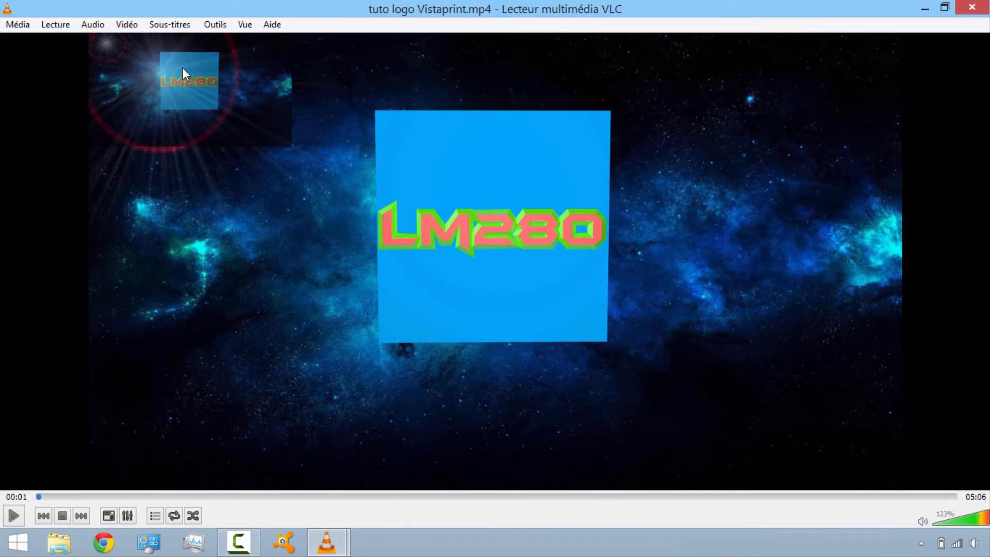
Step: Minimise both VLC windows, switch to File Explorer and locate the new VLC snapshot in the Images folder
{"action": "left_click", "coordinate": [922, 10]}
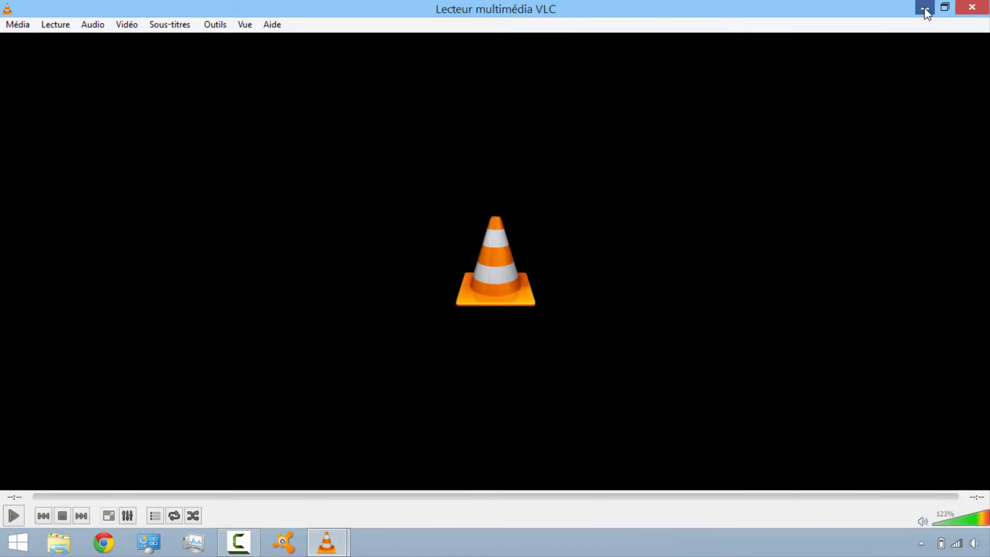
{"action": "left_click", "coordinate": [925, 10]}
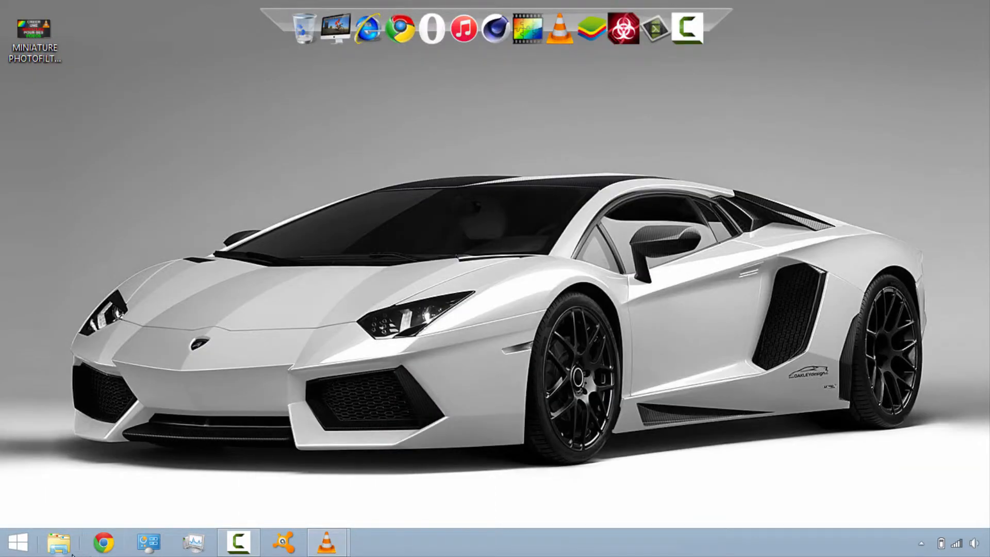
{"action": "left_click", "coordinate": [336, 35]}
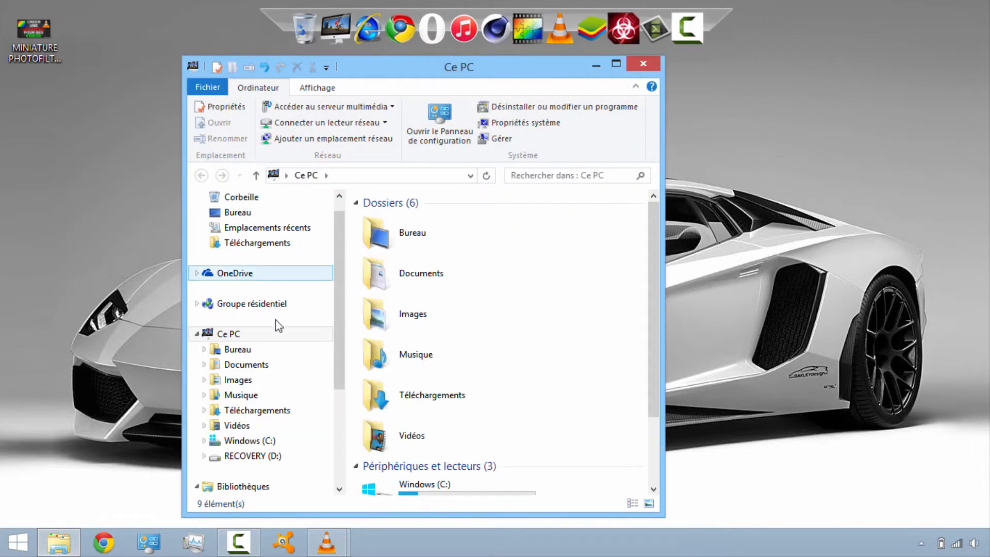
{"action": "left_click", "coordinate": [249, 385]}
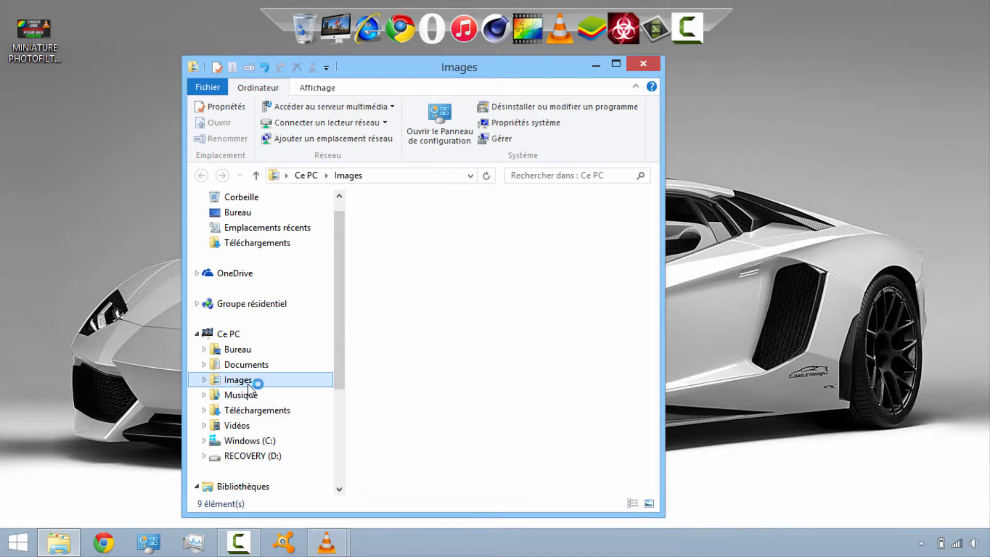
{"action": "scroll", "coordinate": [652, 225], "scroll_direction": "down", "scroll_amount": 3}
{"action": "scroll", "coordinate": [660, 304], "scroll_direction": "down", "scroll_amount": 15}
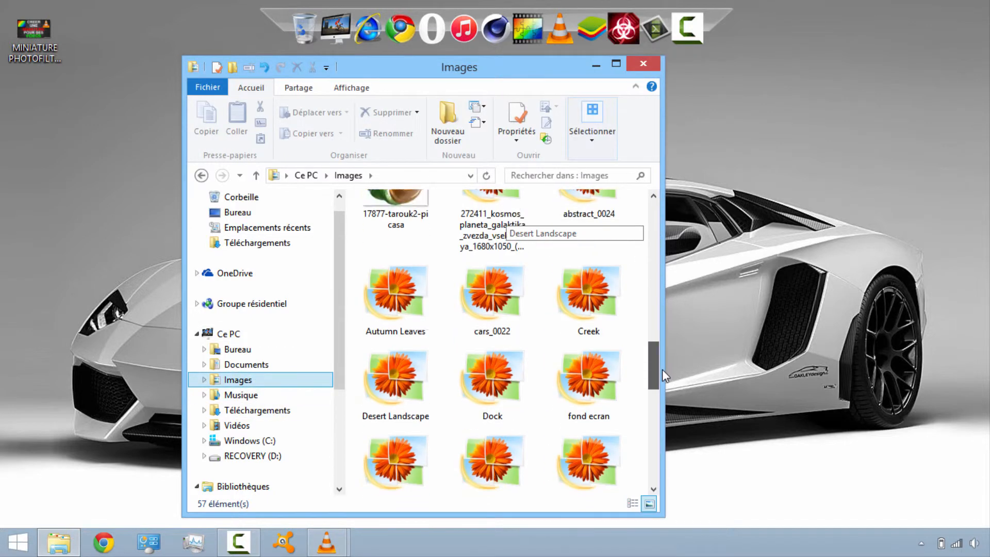
{"action": "scroll", "coordinate": [663, 435], "scroll_direction": "down", "scroll_amount": 4}
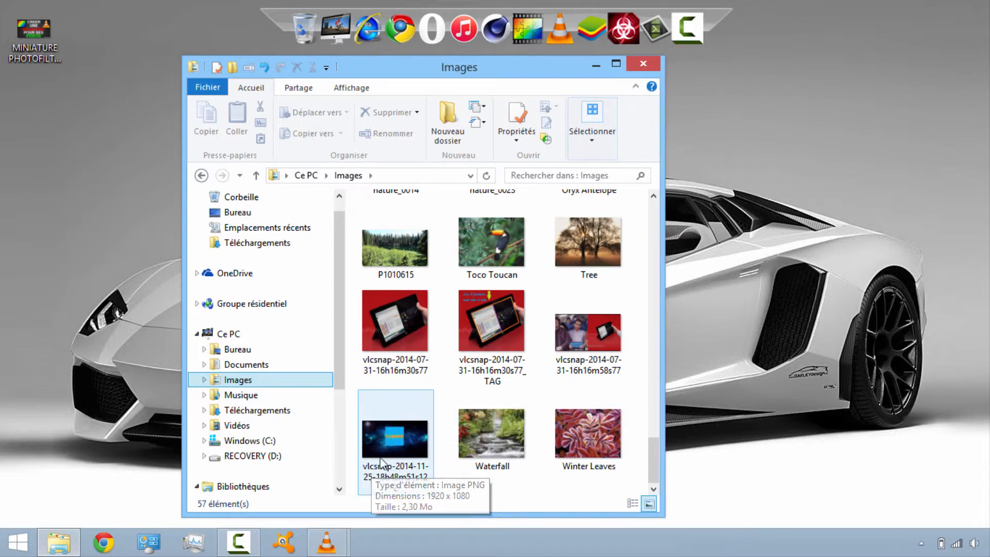
{"action": "left_click", "coordinate": [383, 437]}
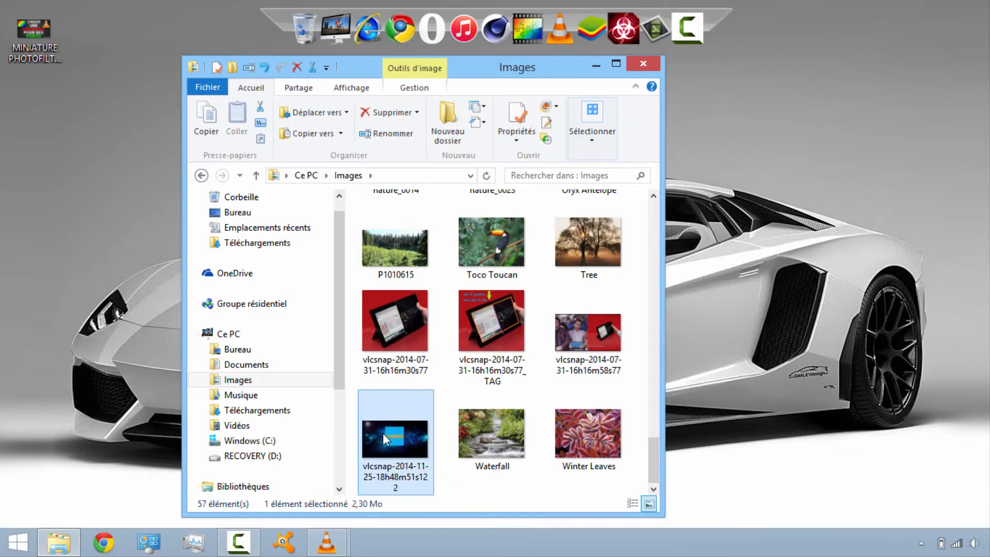
{"action": "double_click", "coordinate": [382, 436]}
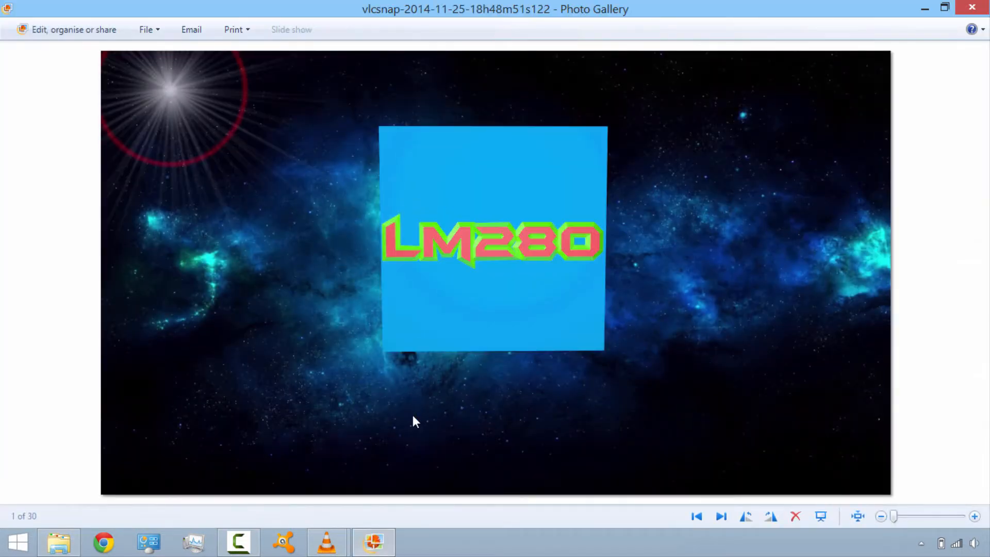
{"action": "scroll", "coordinate": [487, 317], "scroll_direction": "up", "scroll_amount": 3}
{"action": "scroll", "coordinate": [479, 313], "scroll_direction": "down", "scroll_amount": 3}
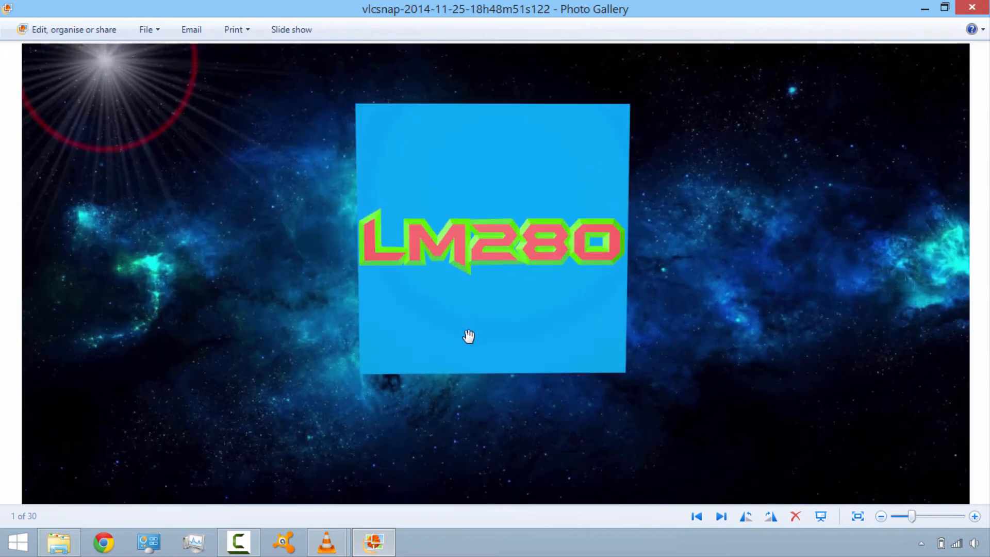
{"action": "scroll", "coordinate": [469, 231], "scroll_direction": "up", "scroll_amount": 3}
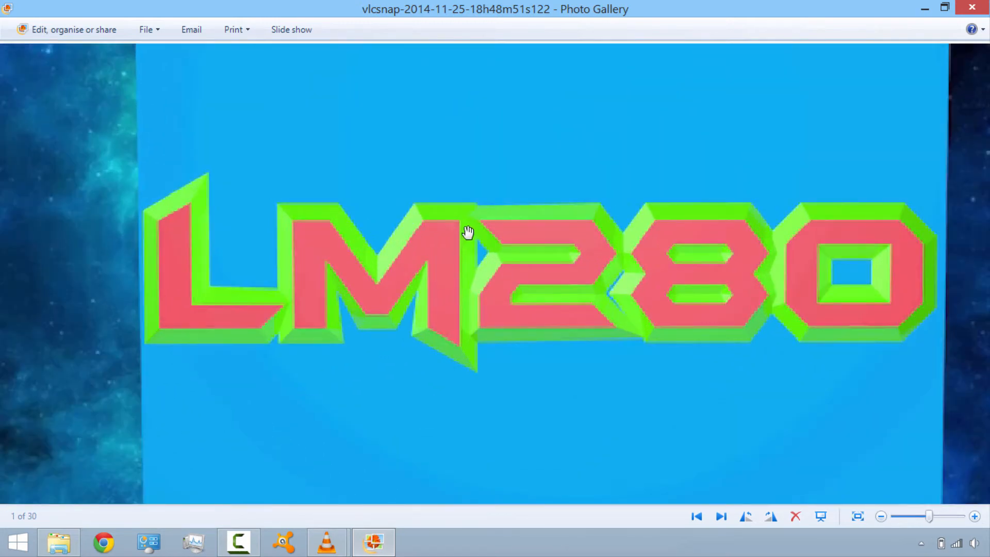
{"action": "scroll", "coordinate": [467, 235], "scroll_direction": "down", "scroll_amount": 4}
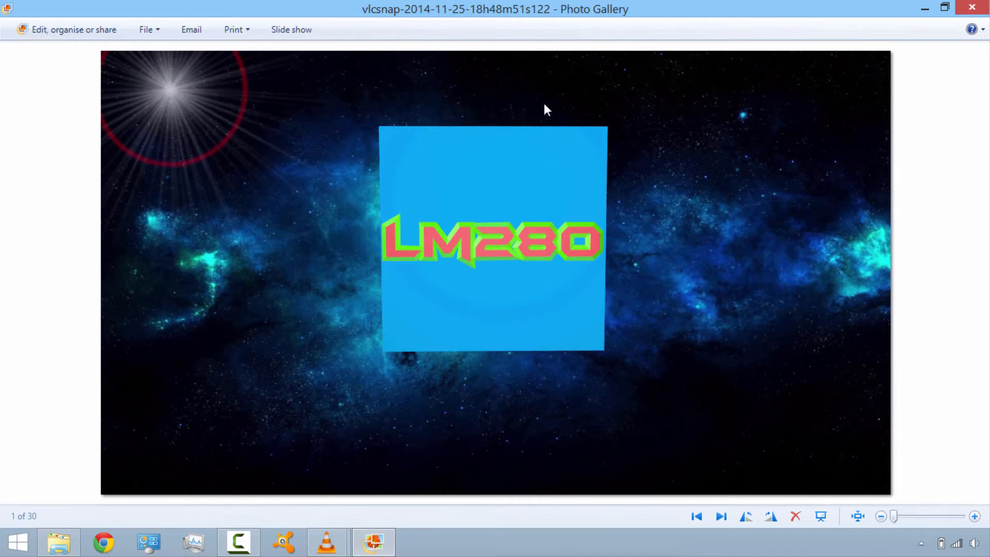
Step: Close Photo Gallery, the Images folder window and both VLC windows
{"action": "left_click", "coordinate": [972, 10]}
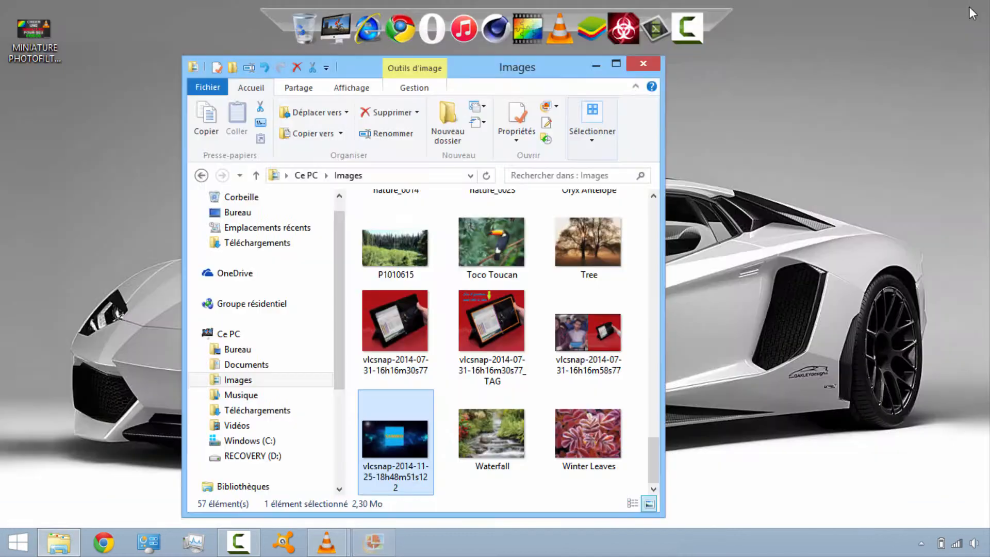
{"action": "left_click", "coordinate": [643, 64]}
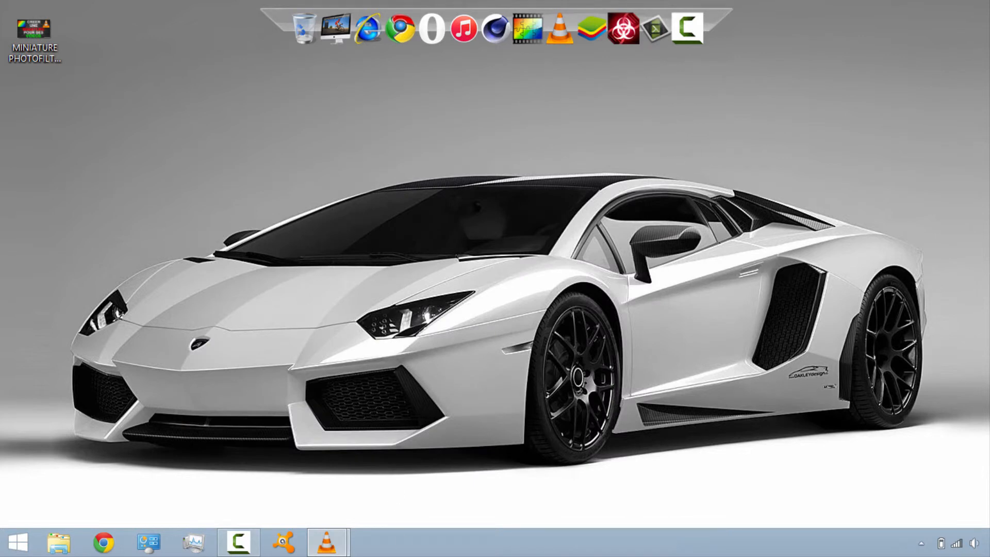
{"action": "left_click", "coordinate": [332, 545]}
{"action": "mouse_move", "coordinate": [334, 537]}
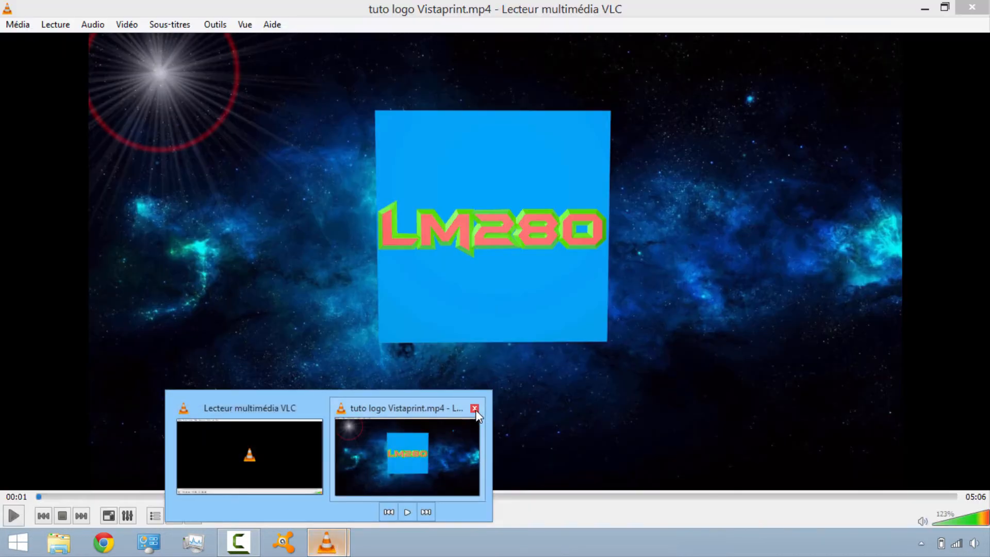
{"action": "left_click", "coordinate": [475, 409]}
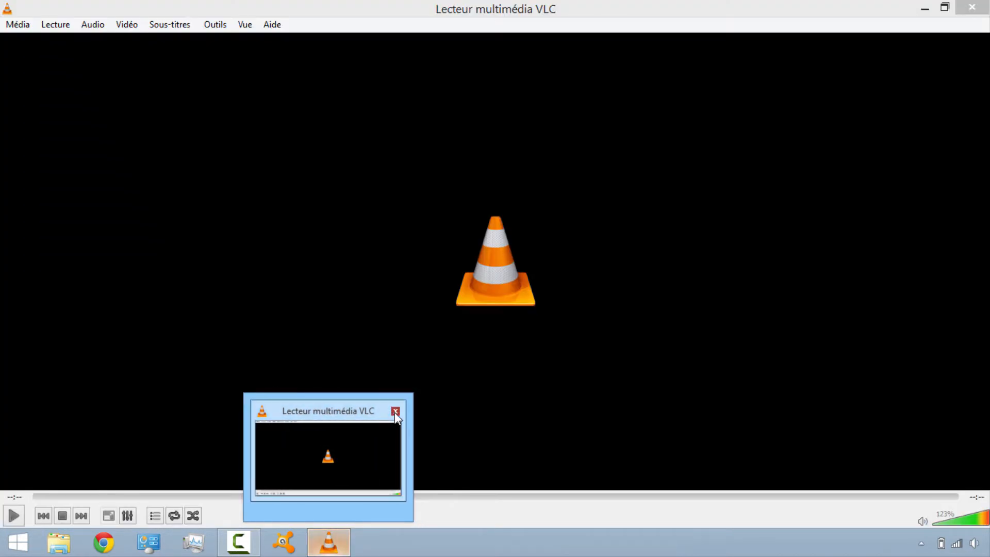
{"action": "left_click", "coordinate": [395, 411]}
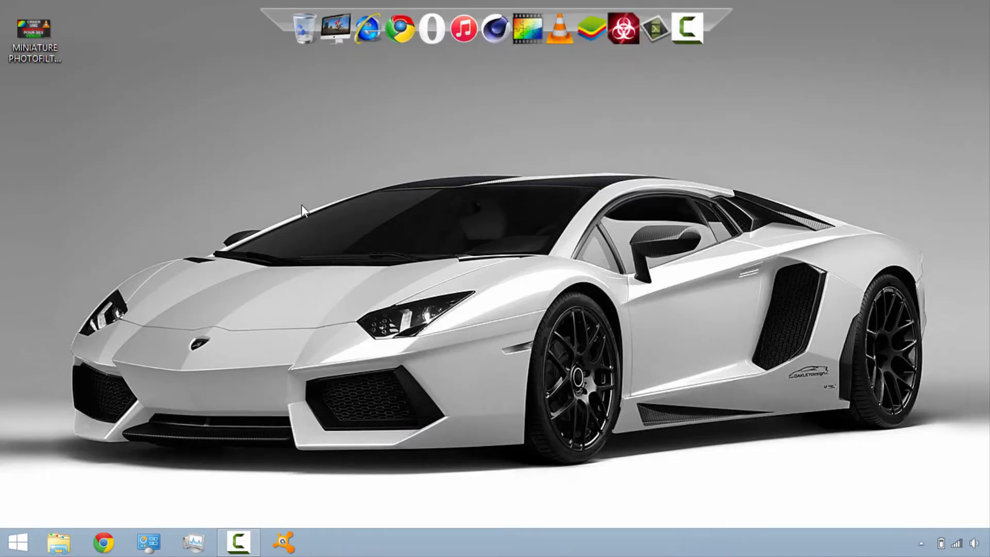